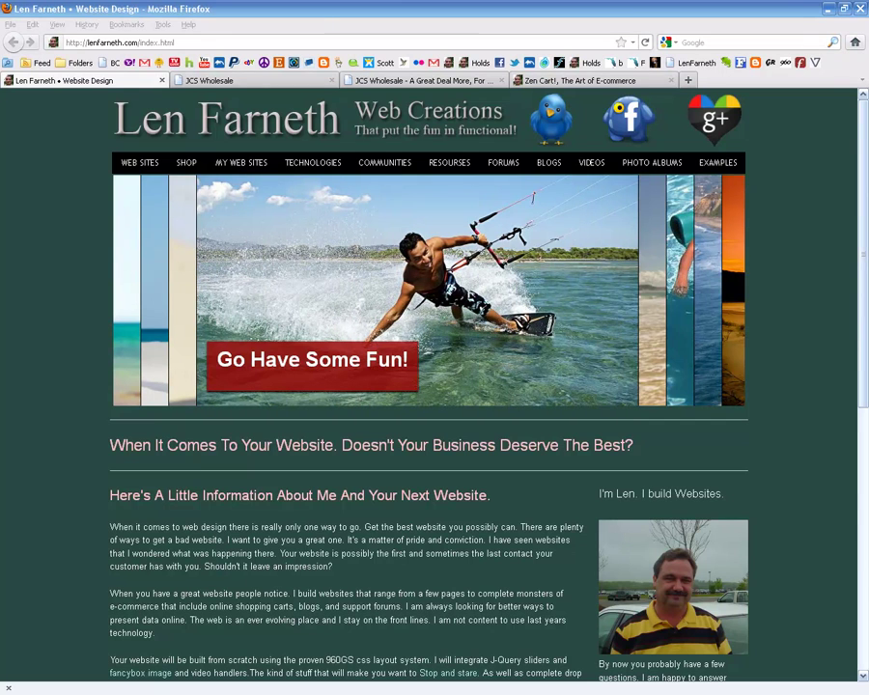
Switch to FileZilla and upload the includes folder and easypopulate.php from the local EZpopulate\admin folder to /store/jcsadmin.
{"action": "key", "text": "alt+Tab"}
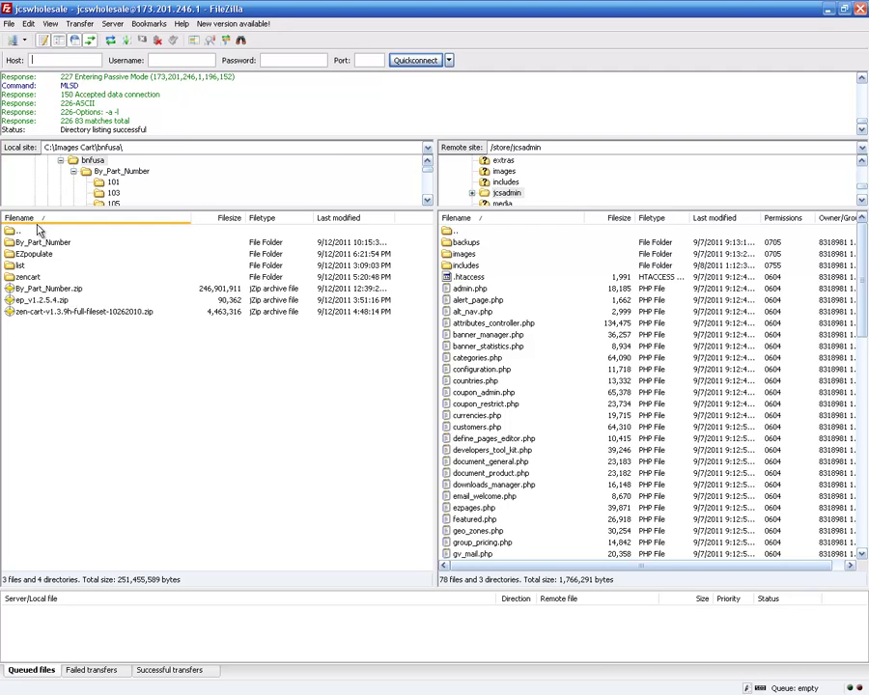
{"action": "double_click", "coordinate": [13, 253]}
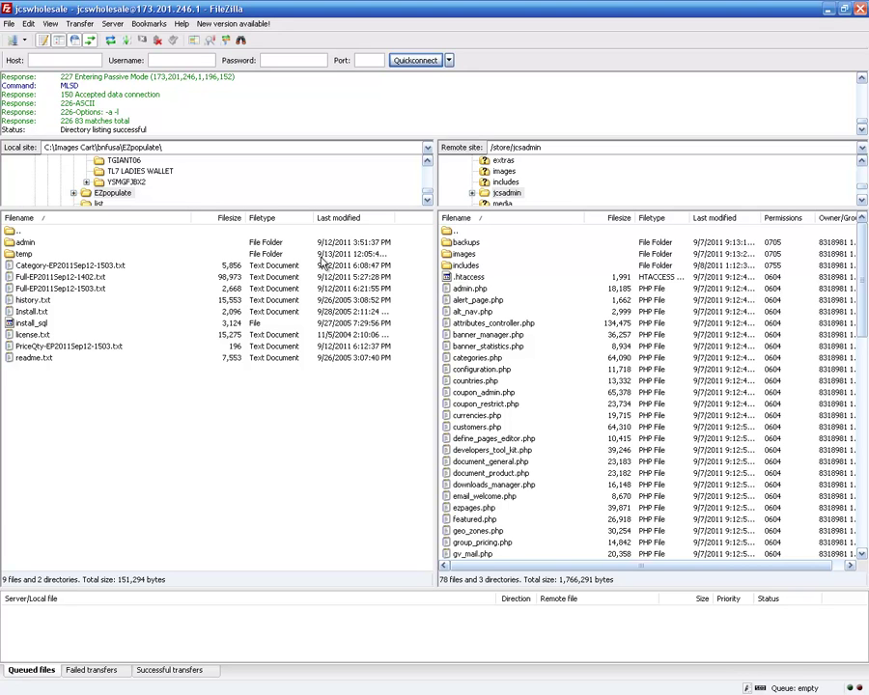
{"action": "double_click", "coordinate": [12, 245]}
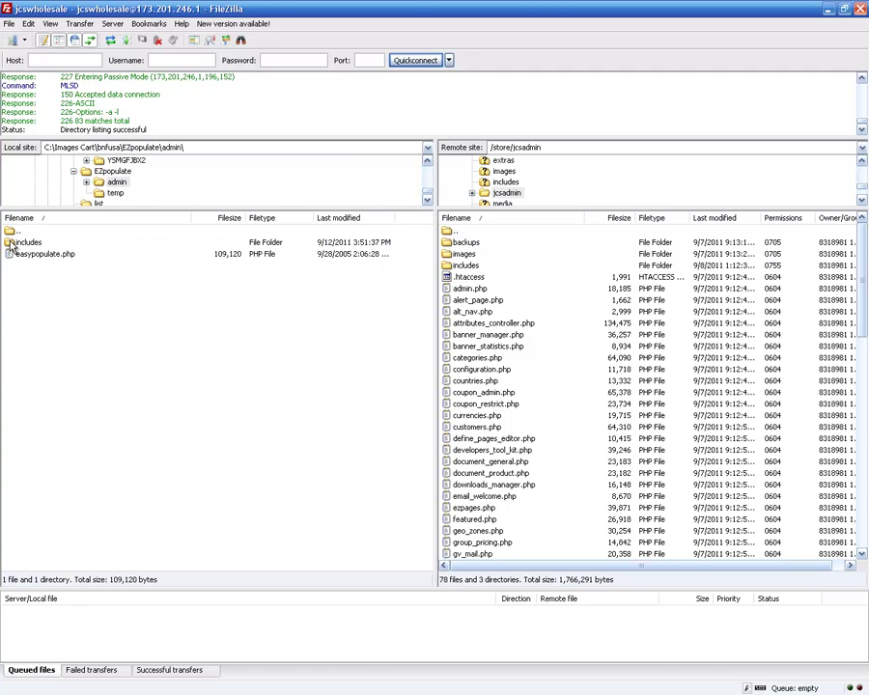
{"action": "left_click", "coordinate": [11, 246]}
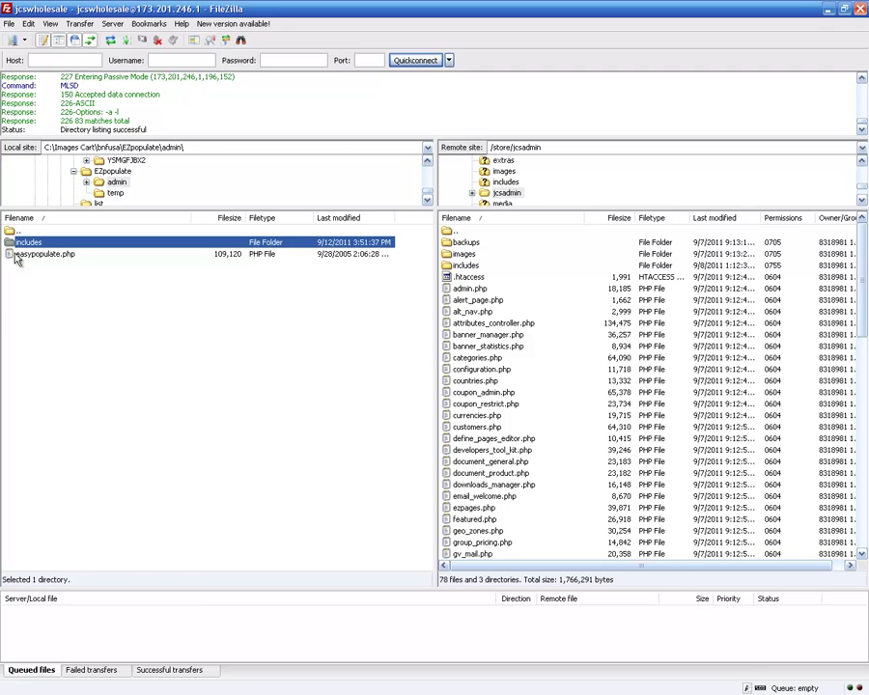
{"action": "left_click", "coordinate": [14, 256], "text": "shift"}
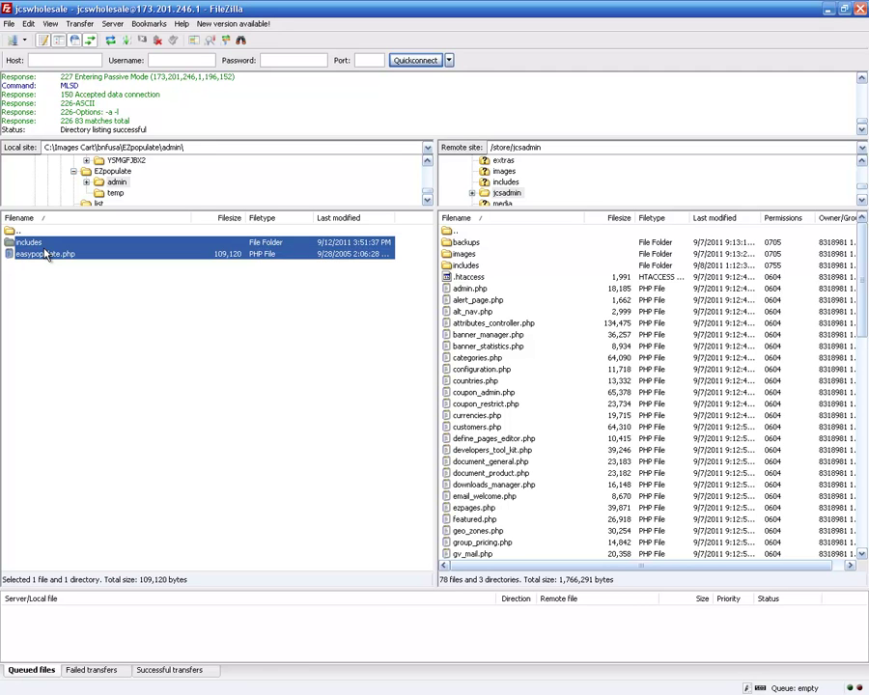
{"action": "right_click", "coordinate": [45, 254]}
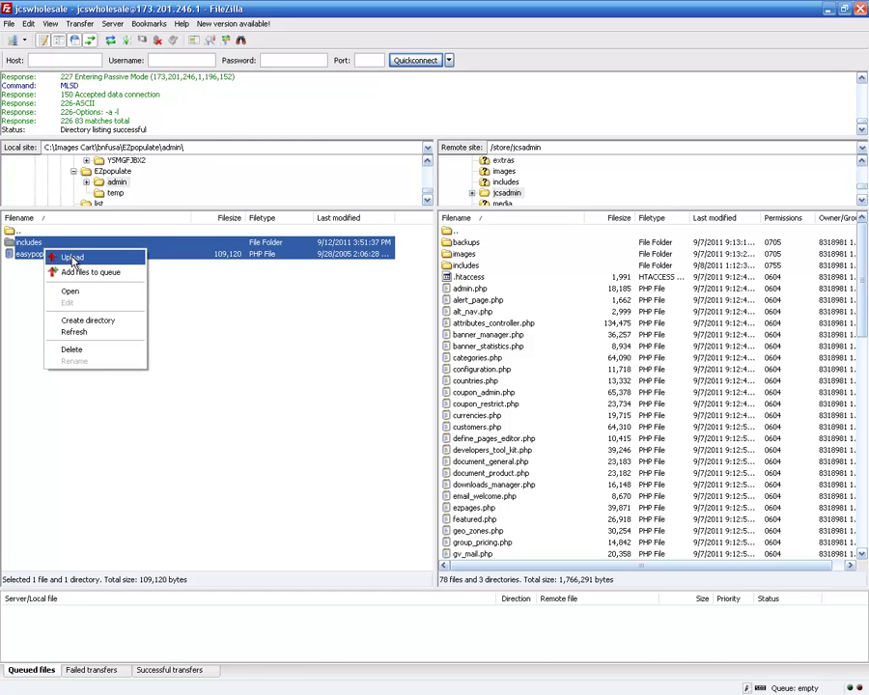
{"action": "left_click", "coordinate": [72, 257]}
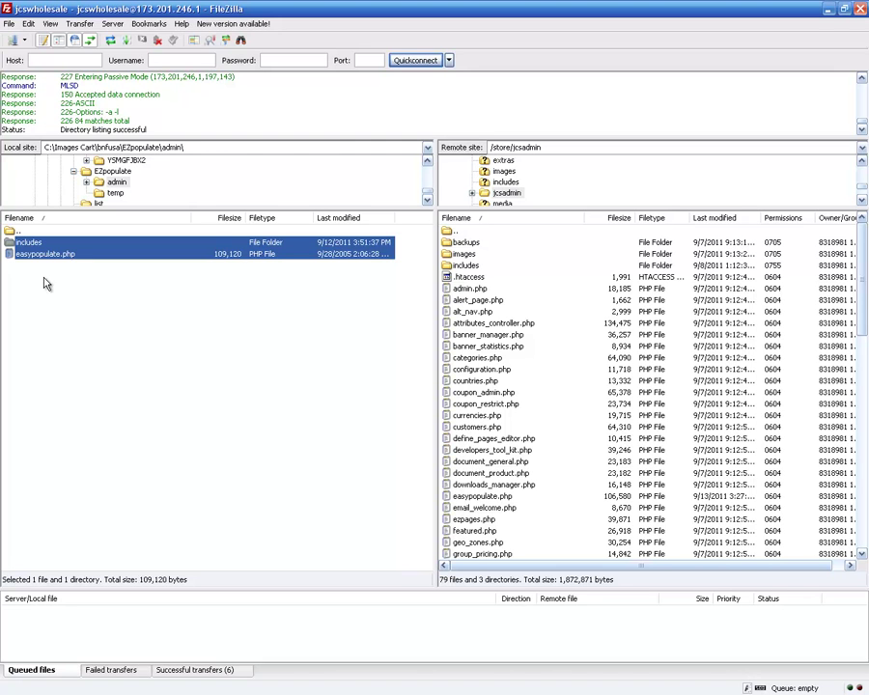
Upload the temp folder, history.txt, install_sql and readme.txt from the local EZpopulate folder to the remote /store folder.
{"action": "double_click", "coordinate": [11, 231]}
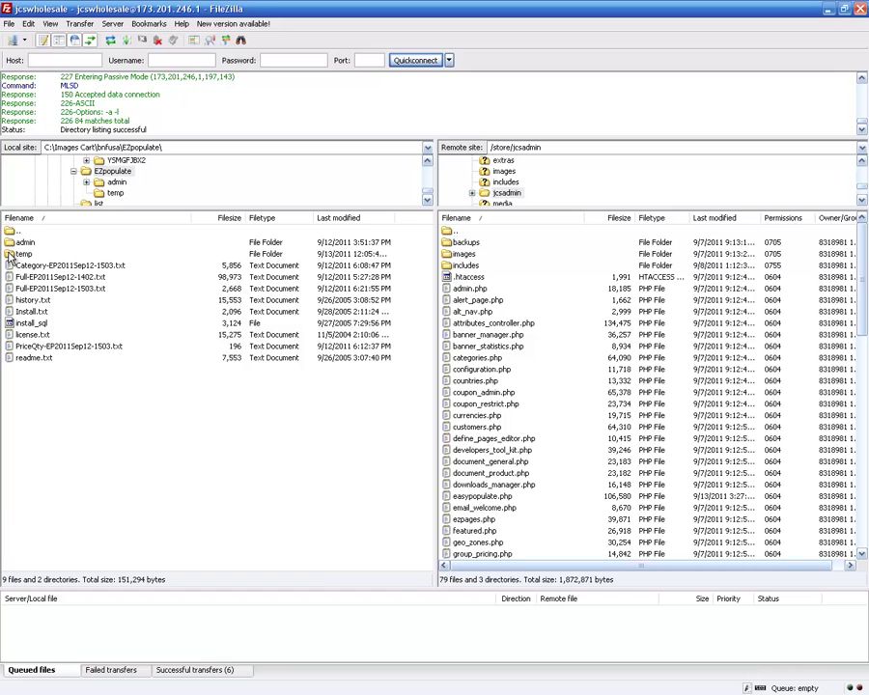
{"action": "left_click", "coordinate": [12, 252]}
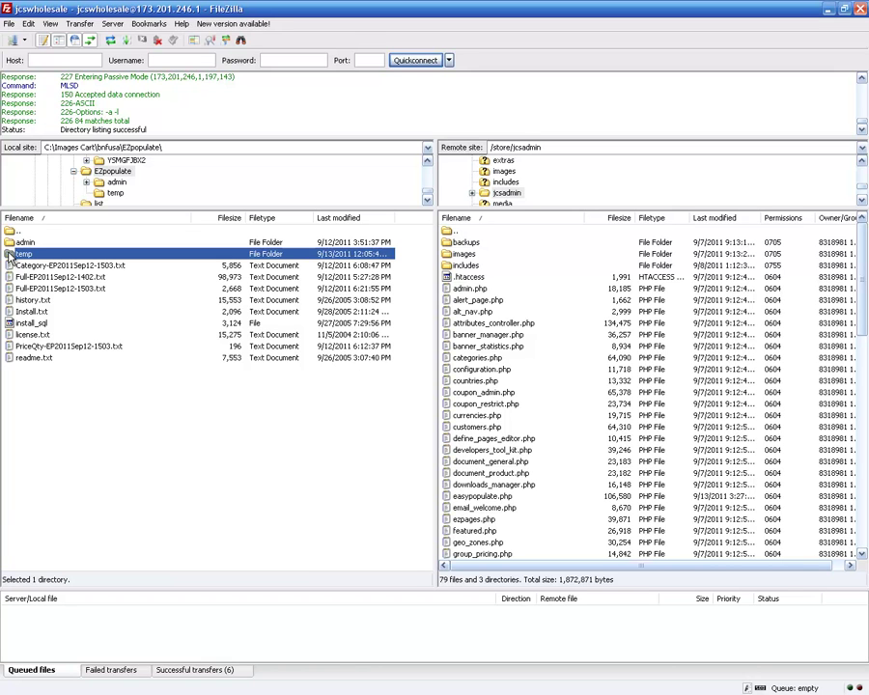
{"action": "left_click", "coordinate": [446, 232]}
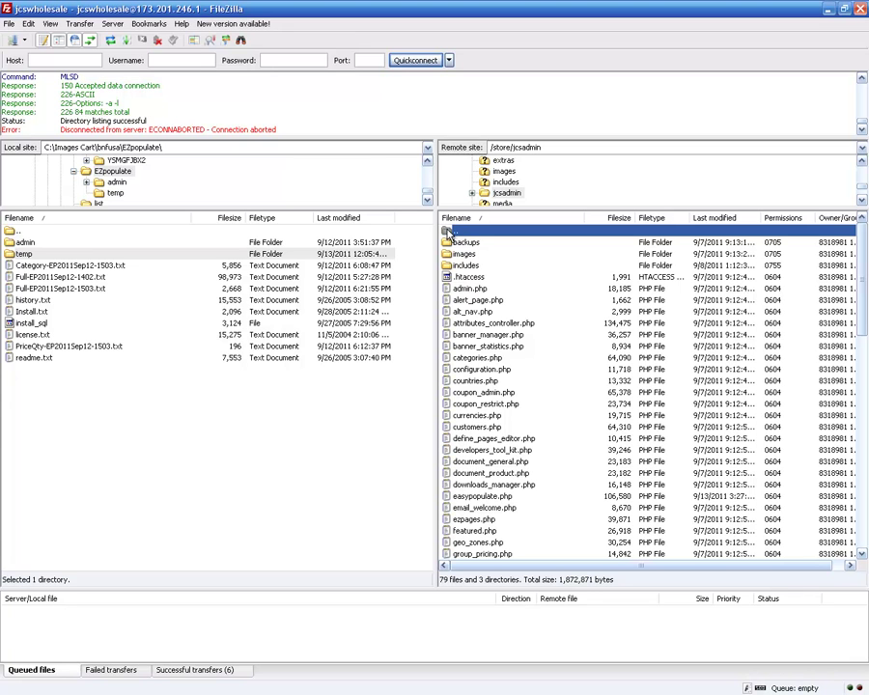
{"action": "double_click", "coordinate": [447, 232]}
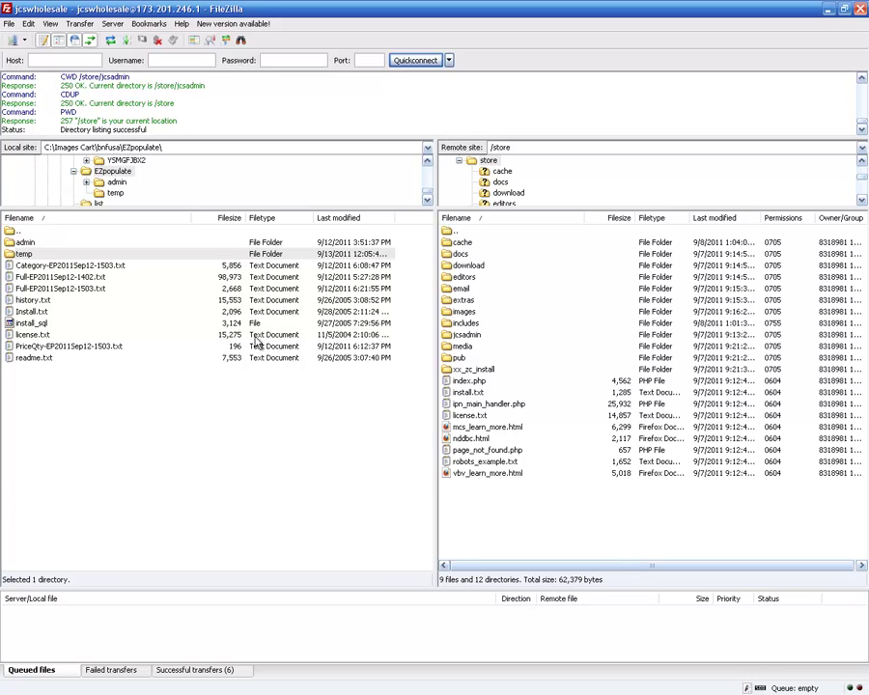
{"action": "left_click", "coordinate": [11, 253]}
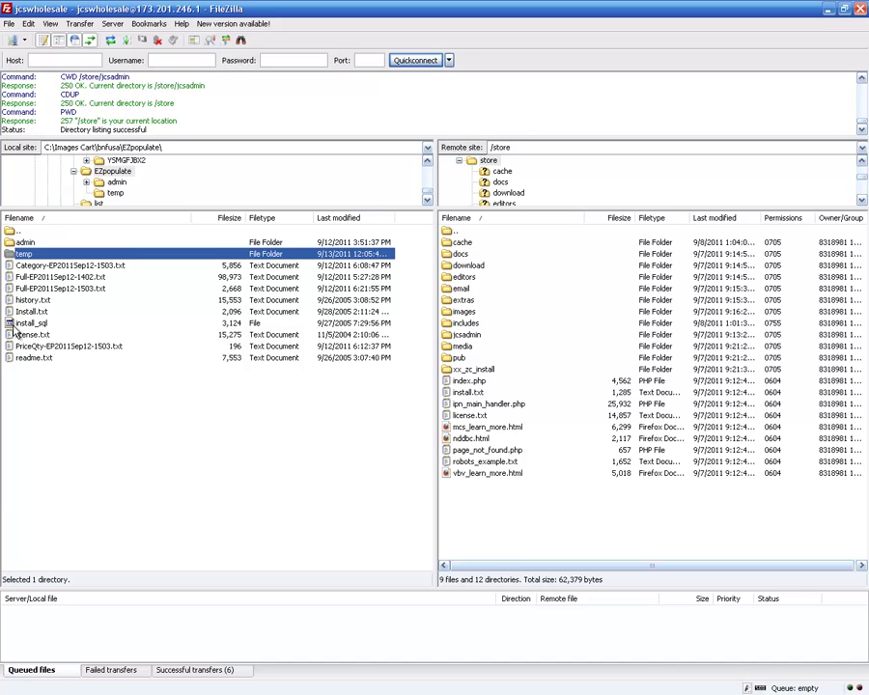
{"action": "left_click", "coordinate": [15, 325], "text": "shift"}
{"action": "left_click", "coordinate": [14, 325]}
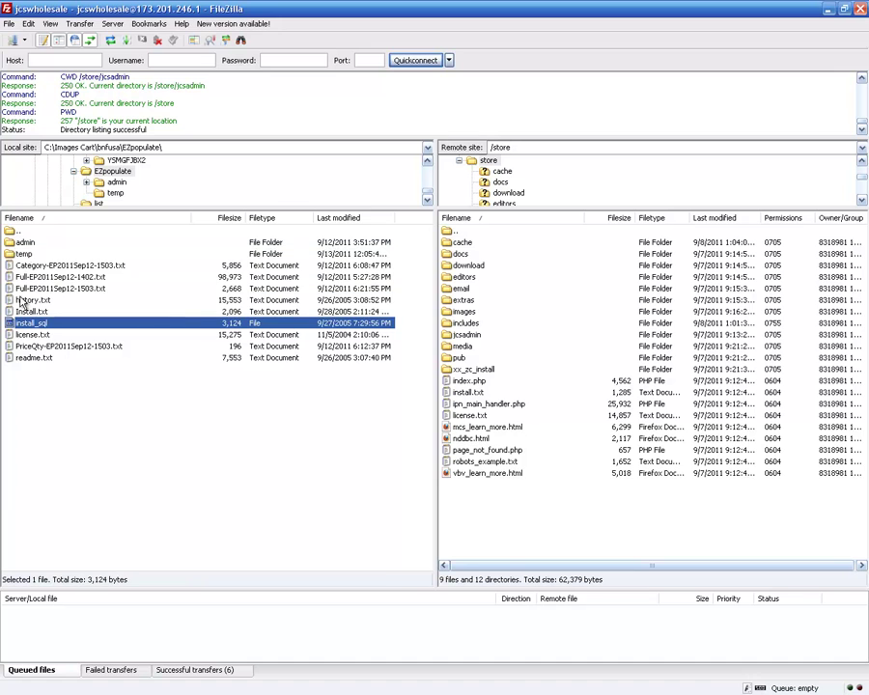
{"action": "left_click", "coordinate": [19, 255], "text": "ctrl"}
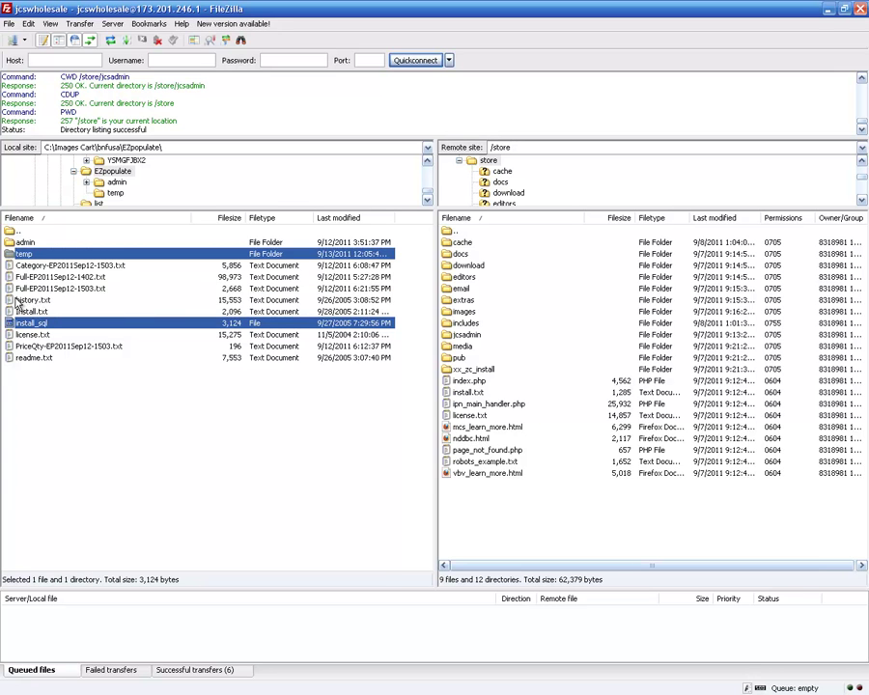
{"action": "left_click", "coordinate": [14, 302], "text": "ctrl"}
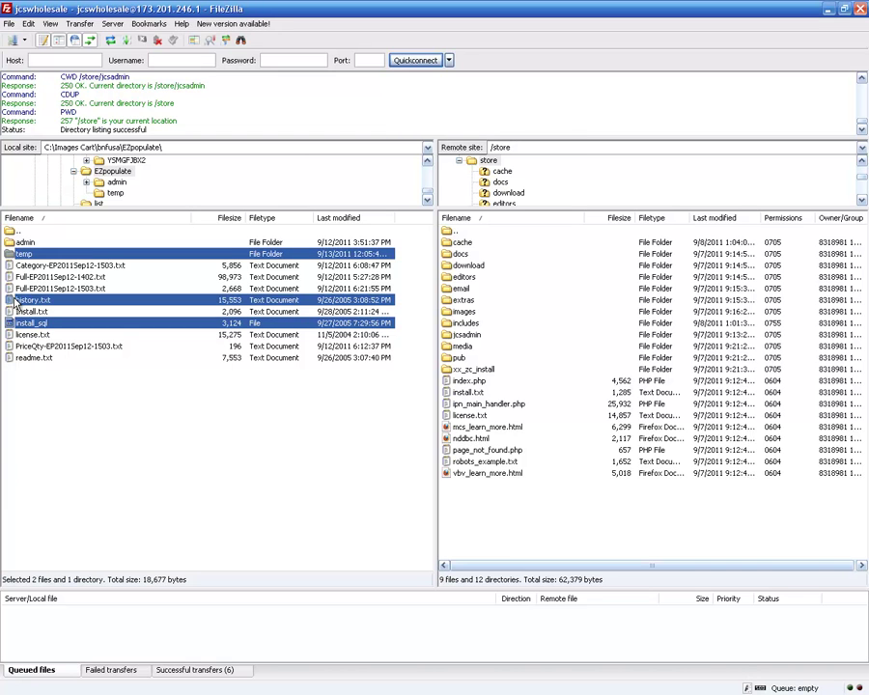
{"action": "left_click", "coordinate": [13, 359], "text": "ctrl"}
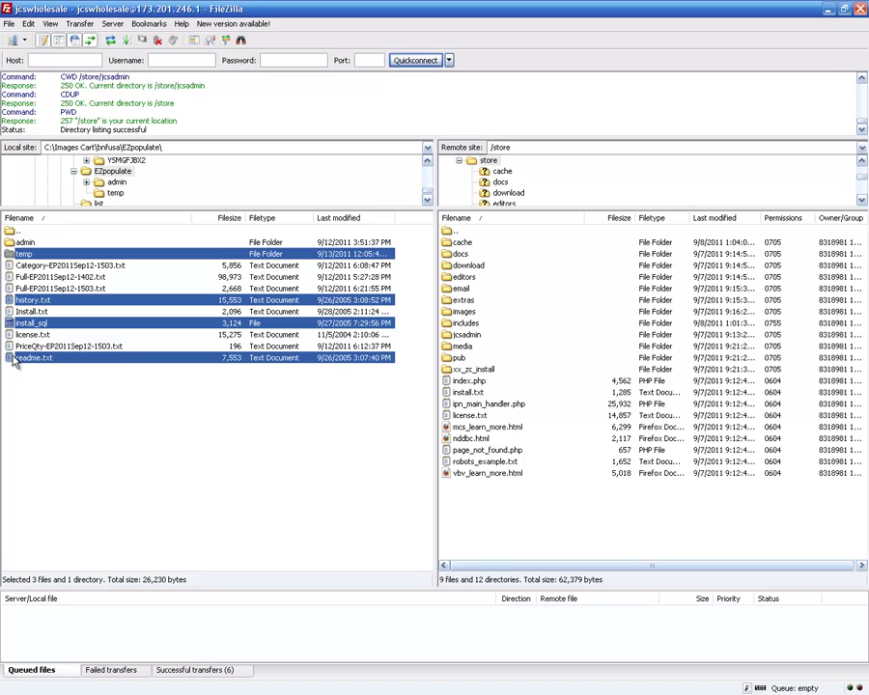
{"action": "right_click", "coordinate": [215, 253]}
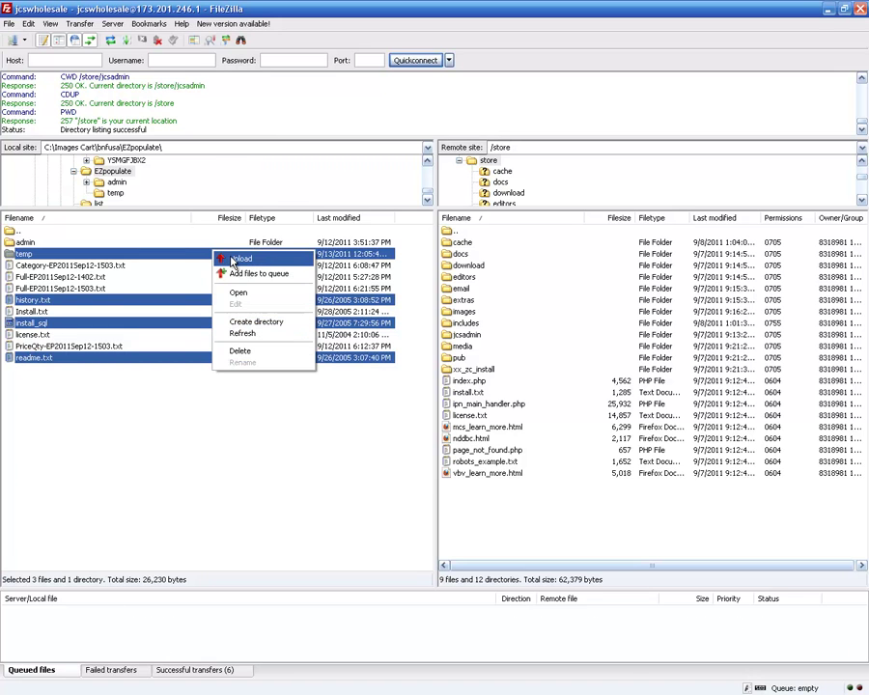
{"action": "left_click", "coordinate": [237, 258]}
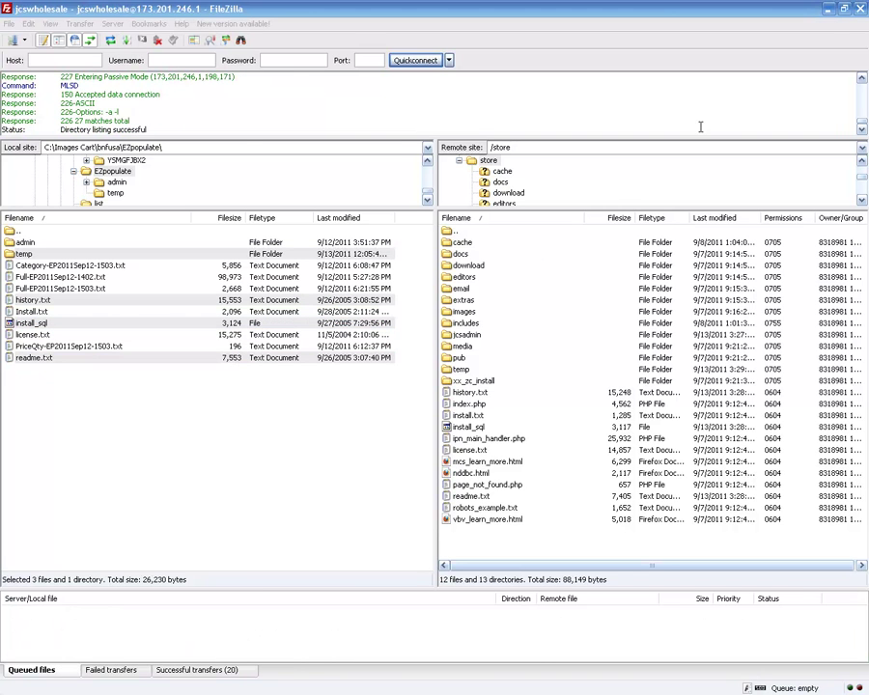
Switch to the Zen Cart admin in Firefox, open Easy Populate and install its missing configuration.
{"action": "left_click", "coordinate": [828, 10]}
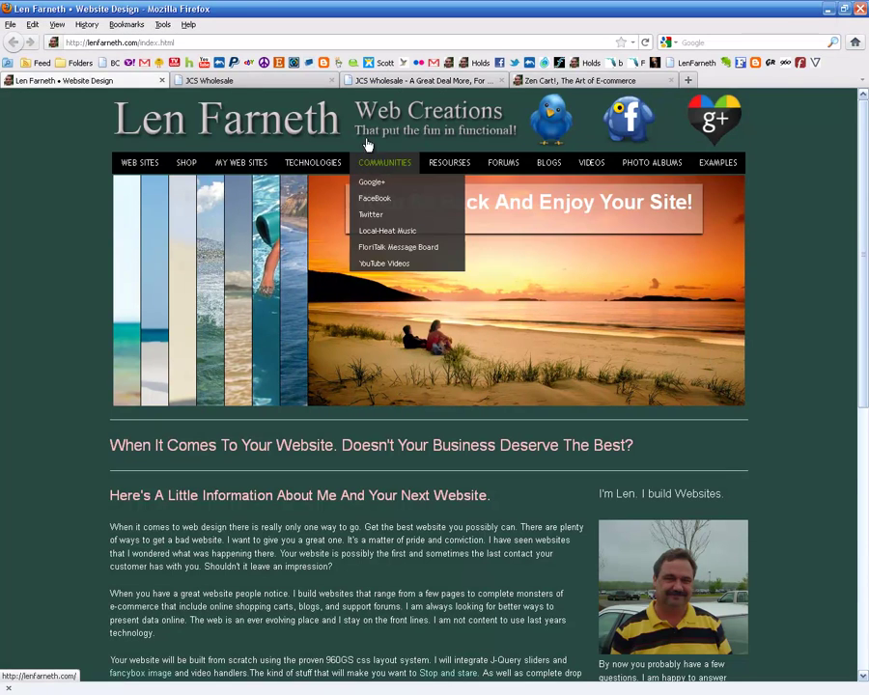
{"action": "left_click", "coordinate": [275, 81]}
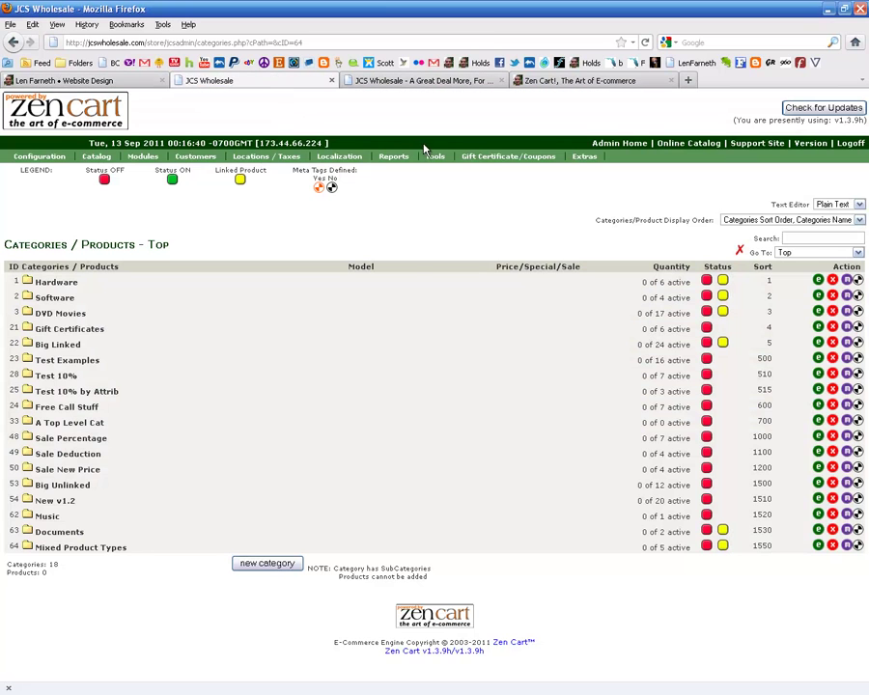
{"action": "mouse_move", "coordinate": [439, 162]}
{"action": "left_click", "coordinate": [645, 43]}
{"action": "mouse_move", "coordinate": [433, 162]}
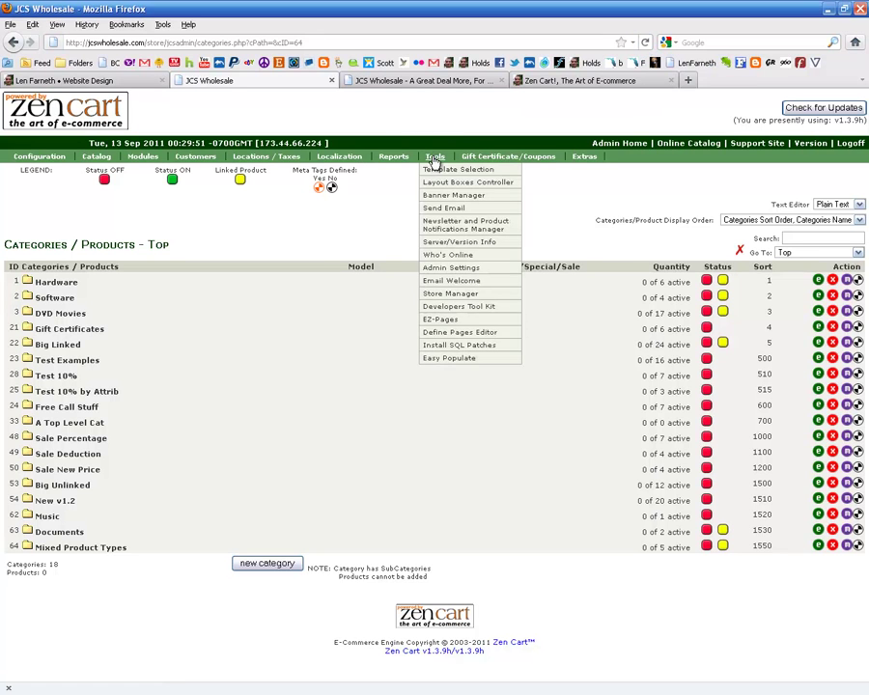
{"action": "left_click", "coordinate": [451, 361]}
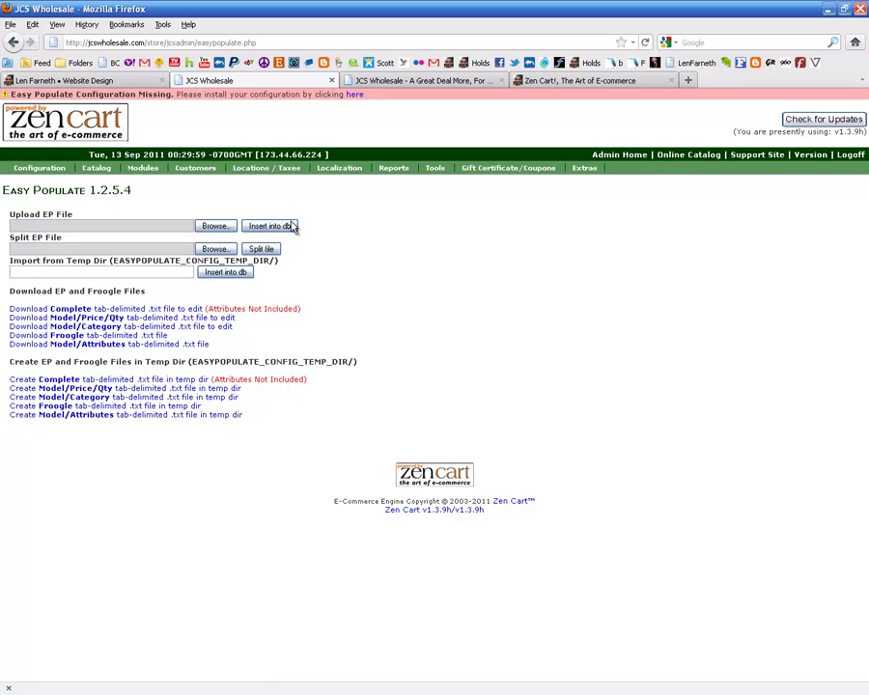
{"action": "left_click", "coordinate": [355, 95]}
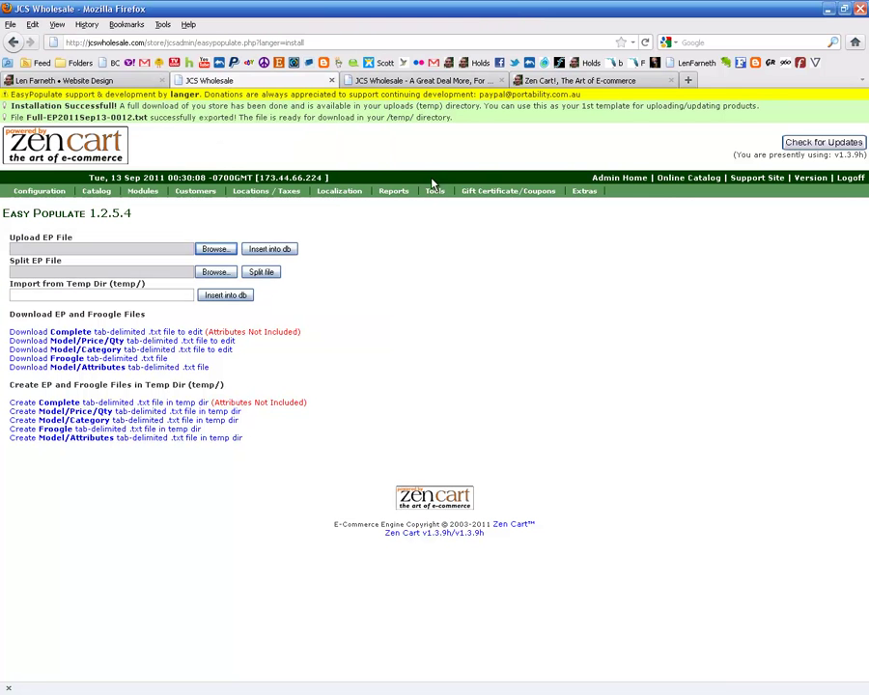
Check the JCS Wholesale storefront's home page and its product categories before importing any products.
{"action": "left_click", "coordinate": [432, 80]}
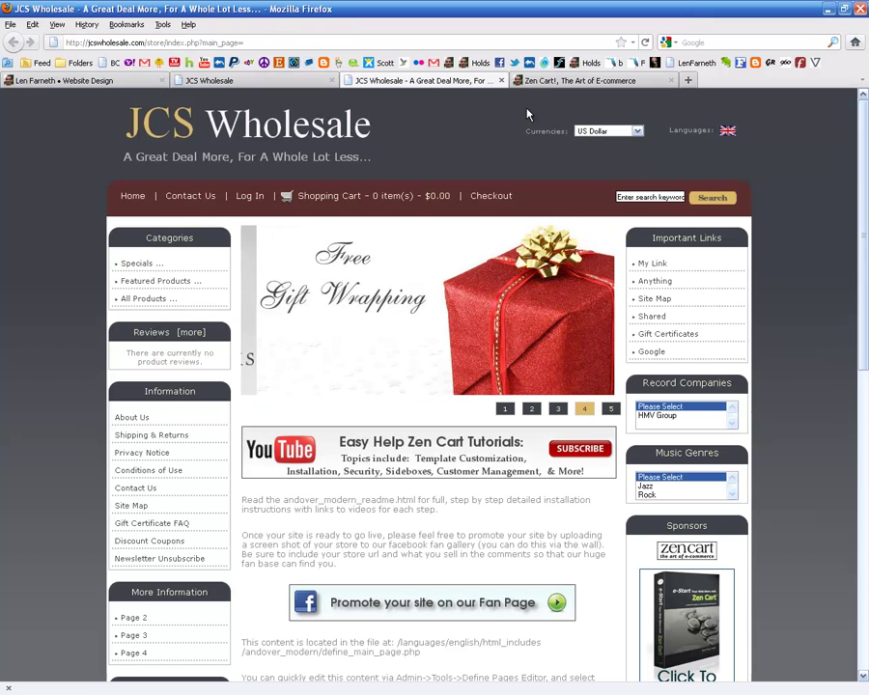
{"action": "scroll", "coordinate": [862, 135], "scroll_direction": "down", "scroll_amount": 1}
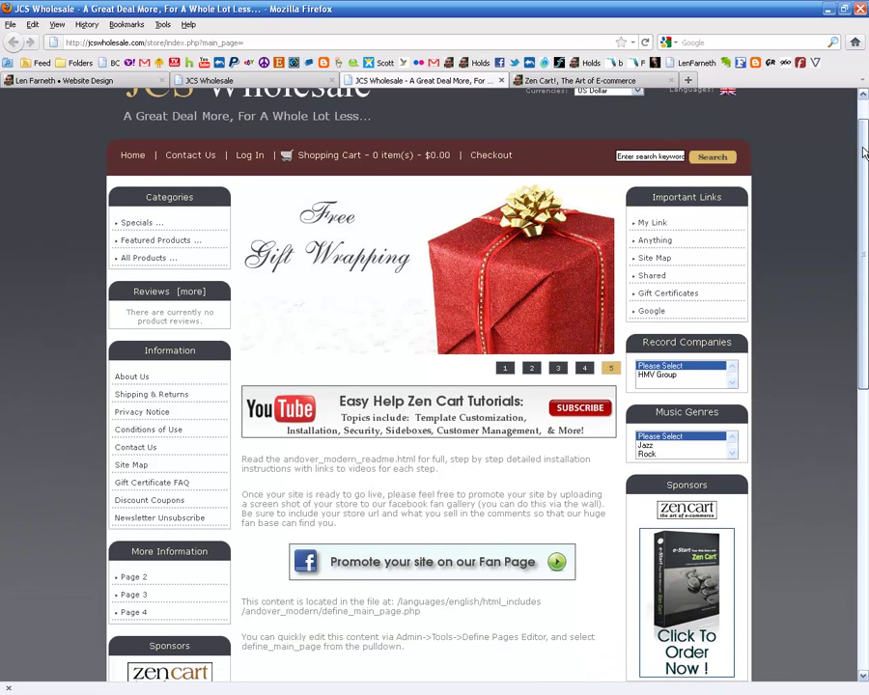
{"action": "scroll", "coordinate": [864, 137], "scroll_direction": "up", "scroll_amount": 1}
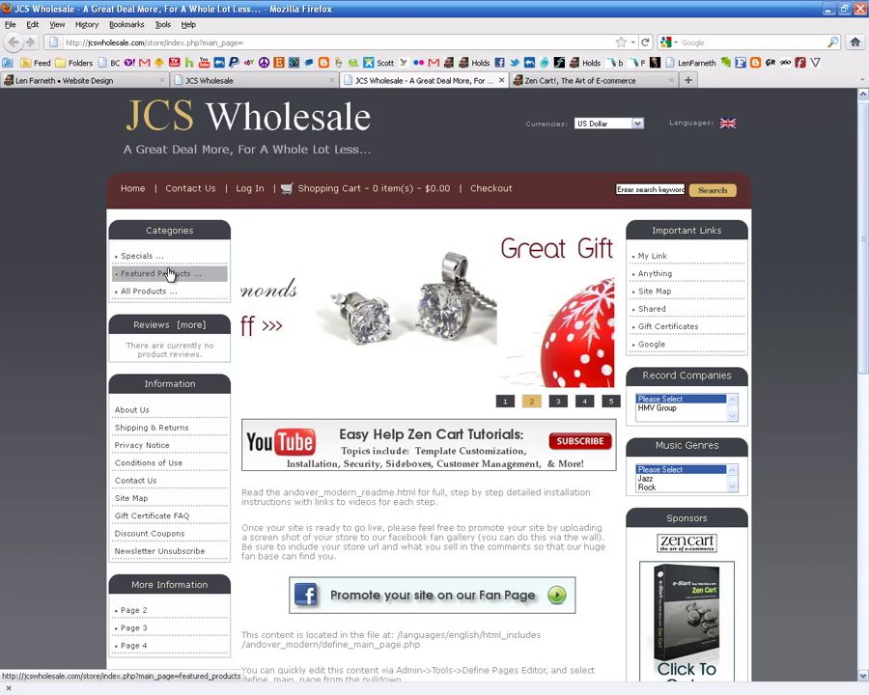
Upload GeneratedListshort.xls from the local temp folder in Easy Populate and insert its products into the database.
{"action": "left_click", "coordinate": [244, 82]}
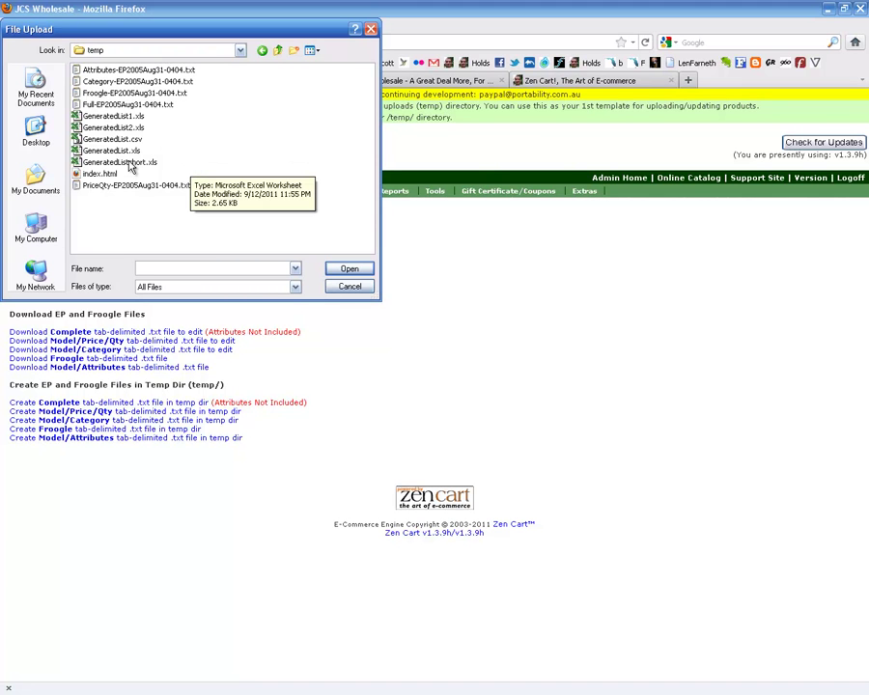
{"action": "double_click", "coordinate": [131, 166]}
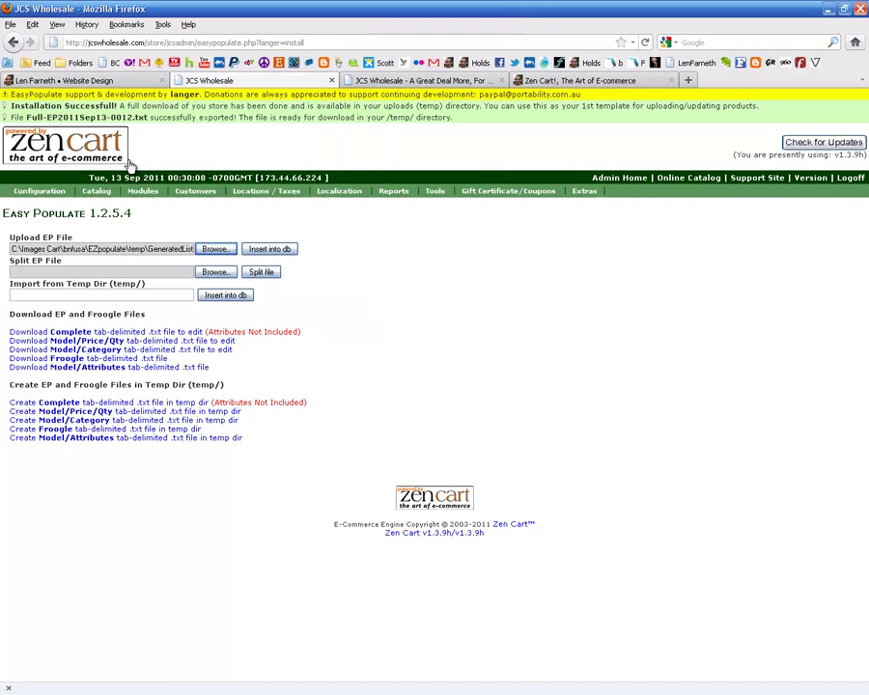
{"action": "left_click", "coordinate": [271, 249]}
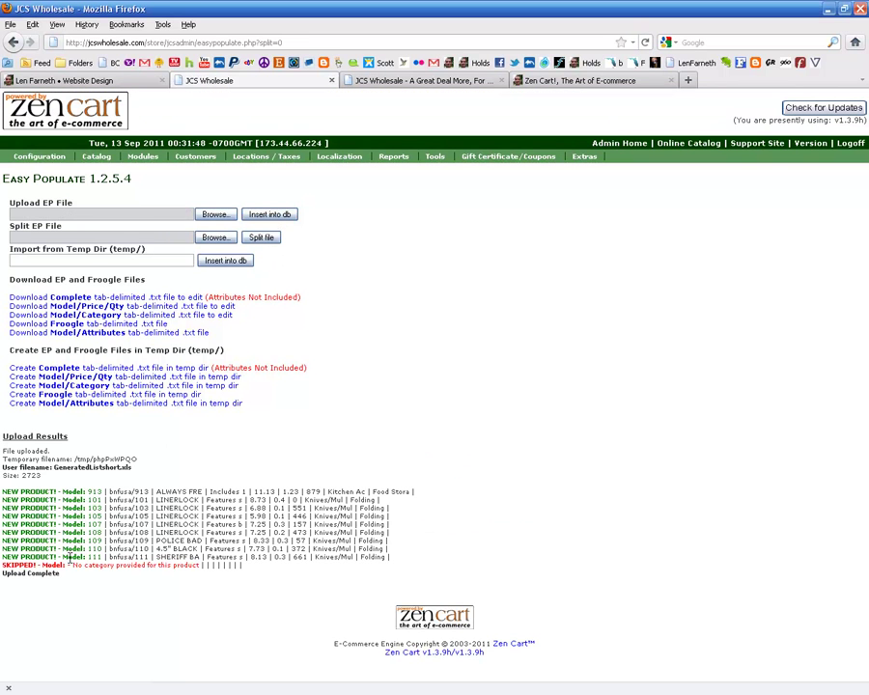
Reload the JCS Wholesale storefront and view the products in the Knives/Multi-Tools category.
{"action": "left_click", "coordinate": [430, 82]}
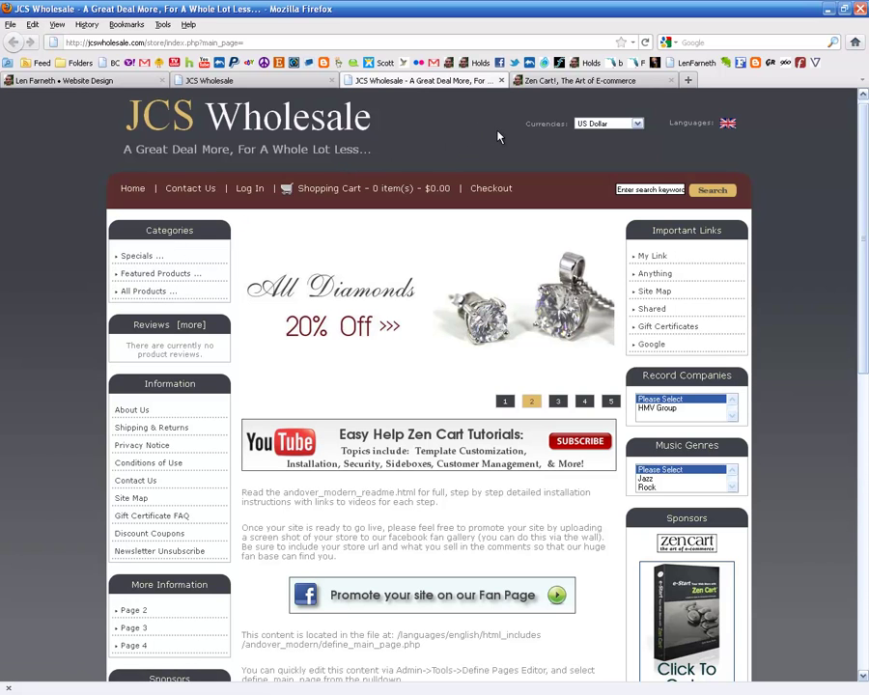
{"action": "left_click", "coordinate": [645, 42]}
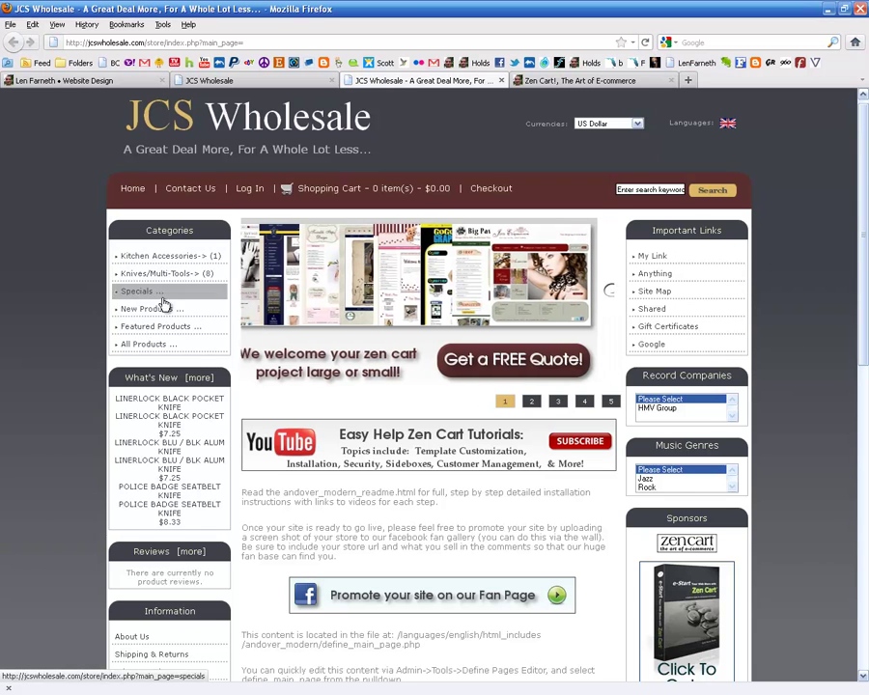
{"action": "left_click", "coordinate": [192, 275]}
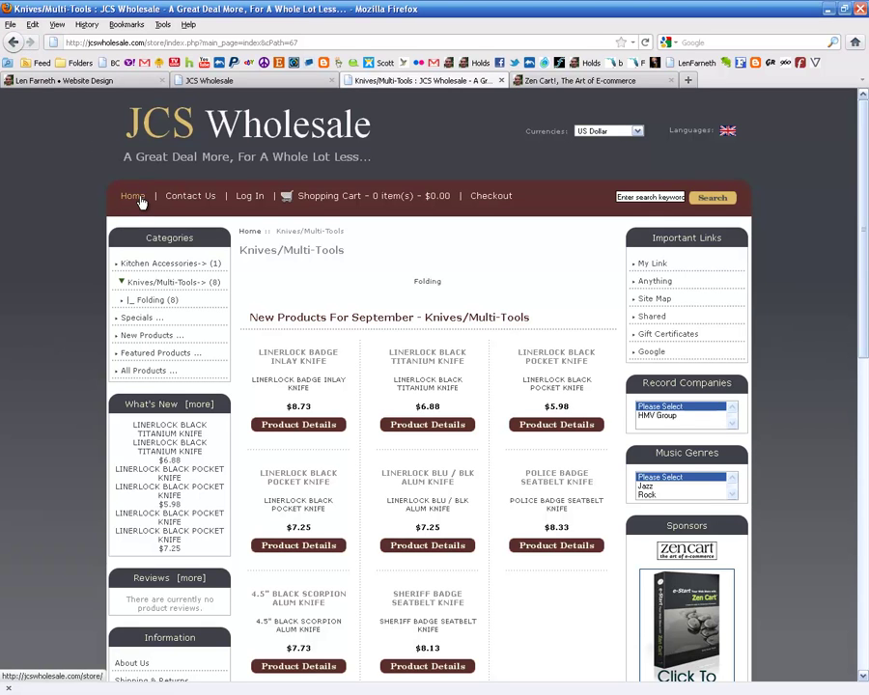
Upload GeneratedList1.xls from the local temp folder in Easy Populate, insert its products into the database and review the upload results.
{"action": "left_click", "coordinate": [277, 83]}
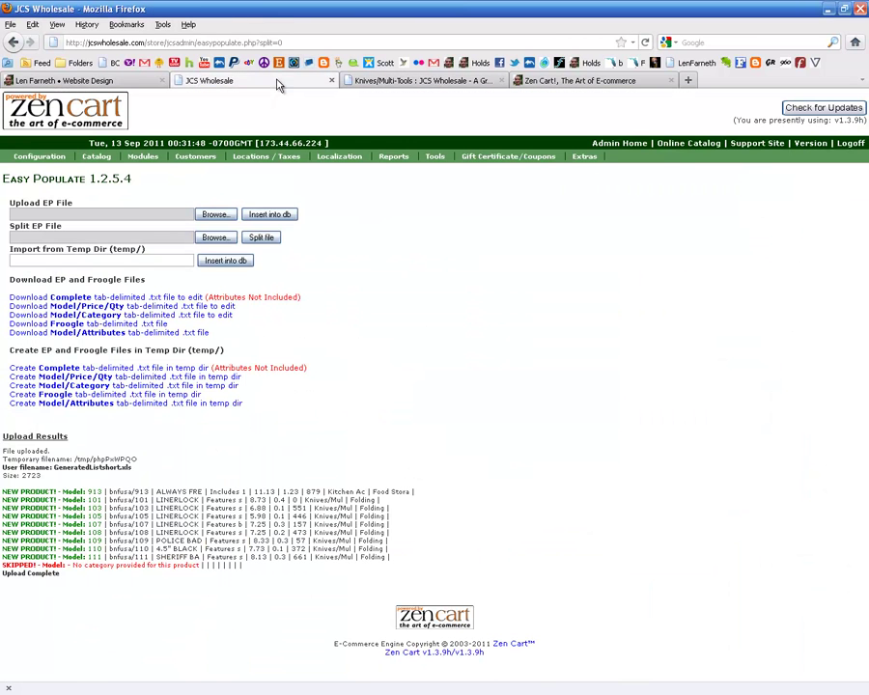
{"action": "left_click", "coordinate": [210, 216]}
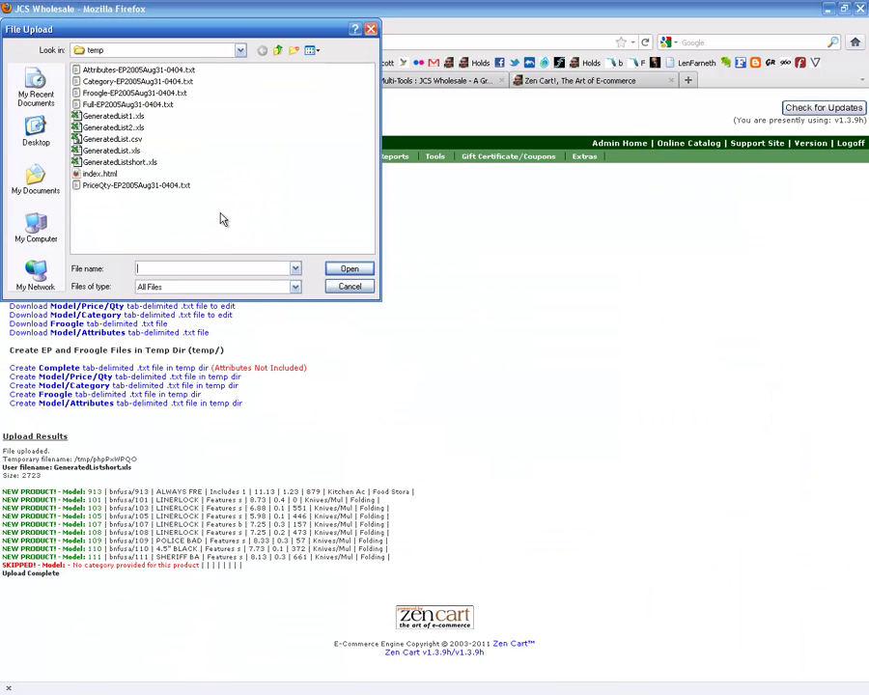
{"action": "double_click", "coordinate": [125, 116]}
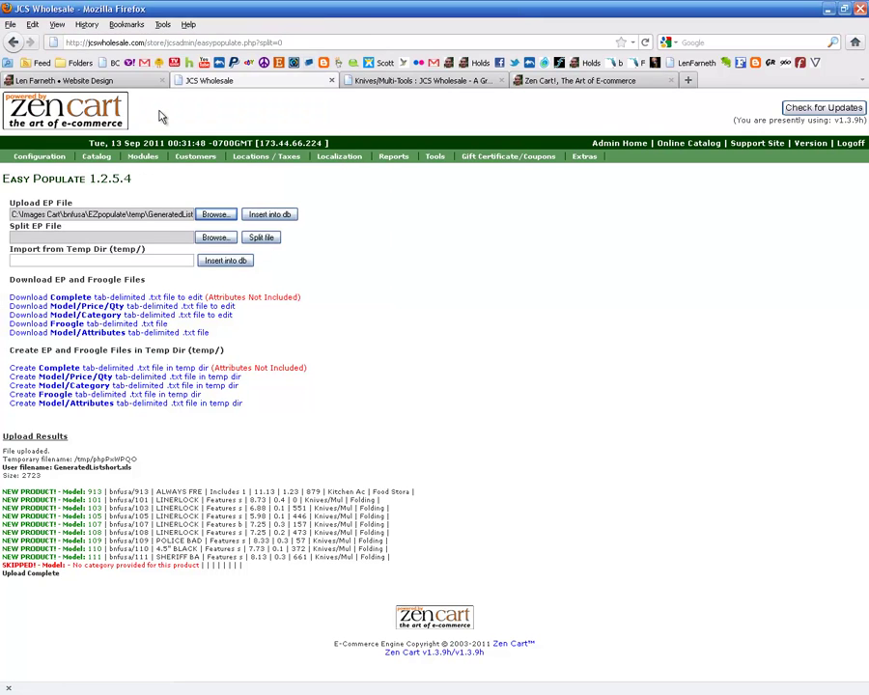
{"action": "mouse_move", "coordinate": [237, 179]}
{"action": "left_click", "coordinate": [287, 216]}
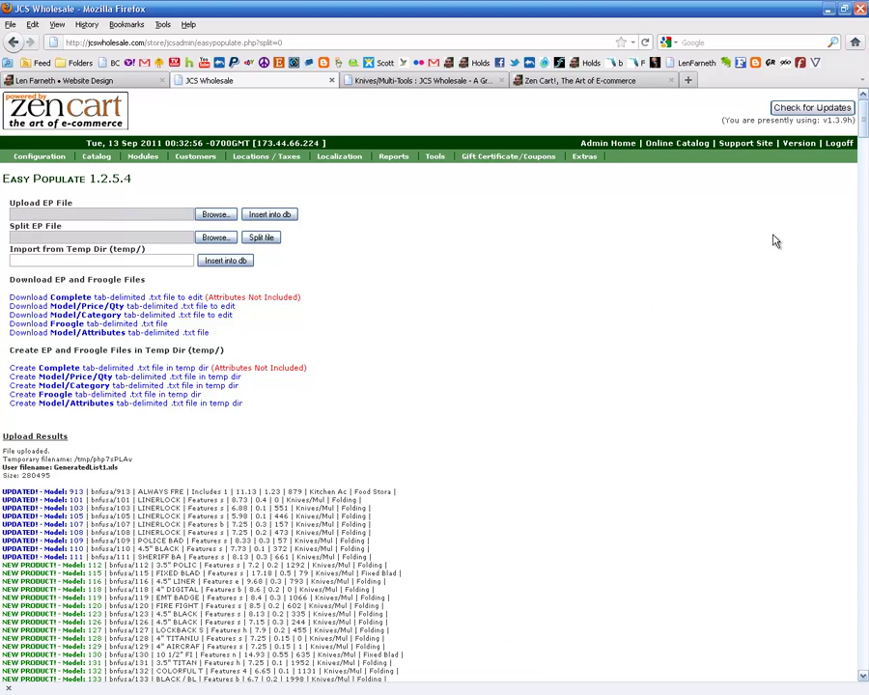
{"action": "left_click_drag", "start_coordinate": [864, 130], "coordinate": [850, 96]}
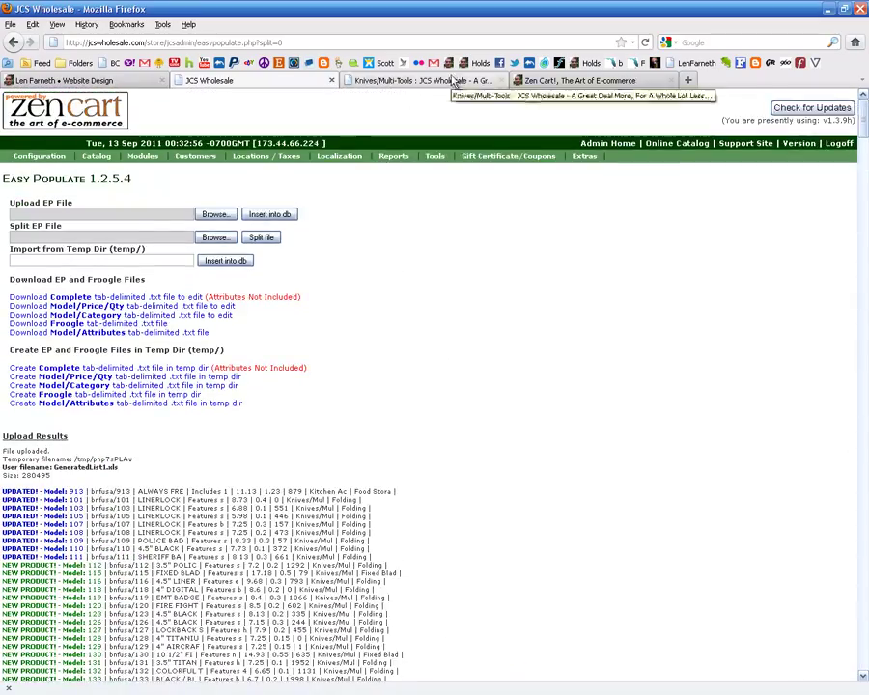
Upload GeneratedList2.xls from the same temp folder in Easy Populate and insert its products into the database.
{"action": "left_click", "coordinate": [214, 214]}
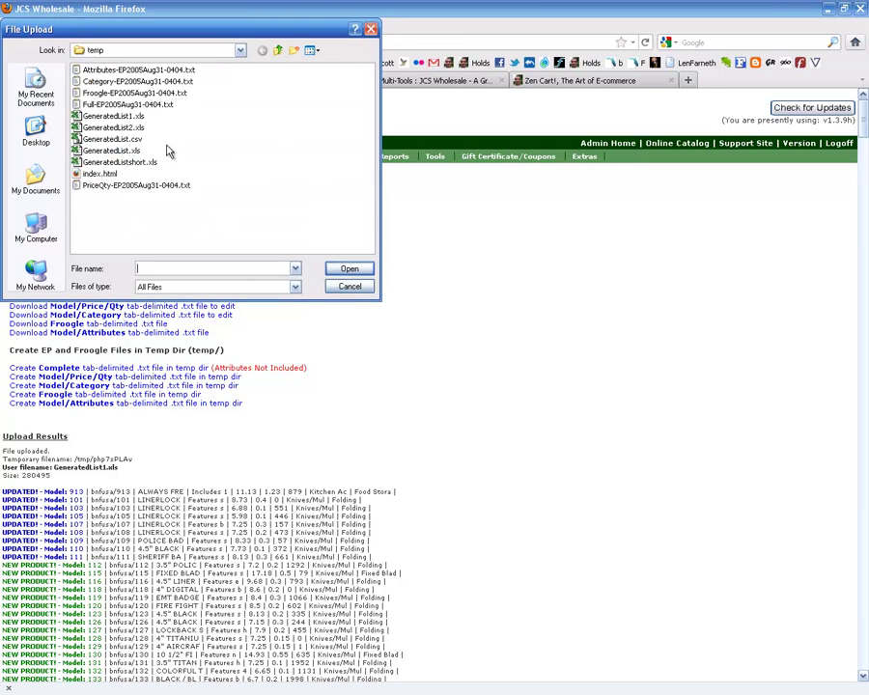
{"action": "double_click", "coordinate": [121, 117]}
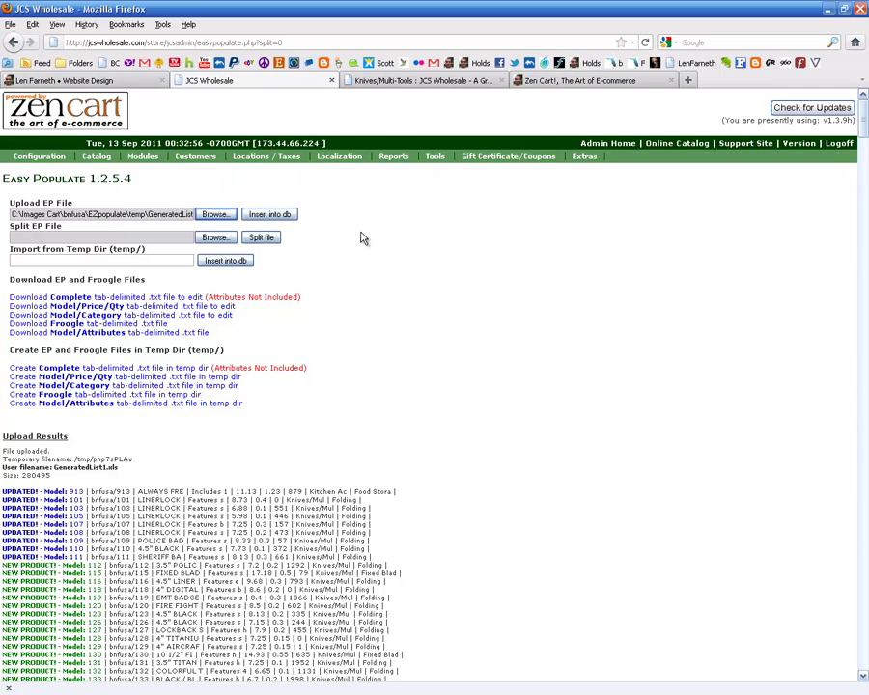
{"action": "left_click", "coordinate": [271, 214]}
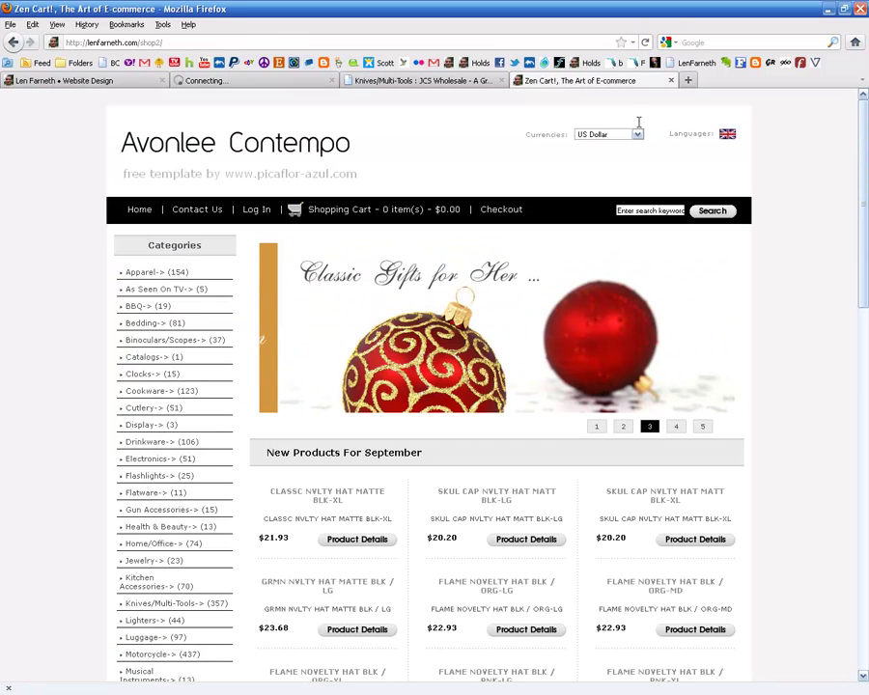
Look through the Bedding and Flatware categories of the Avonlee Contempo store as an example of imported products.
{"action": "left_click_drag", "start_coordinate": [865, 126], "coordinate": [865, 169]}
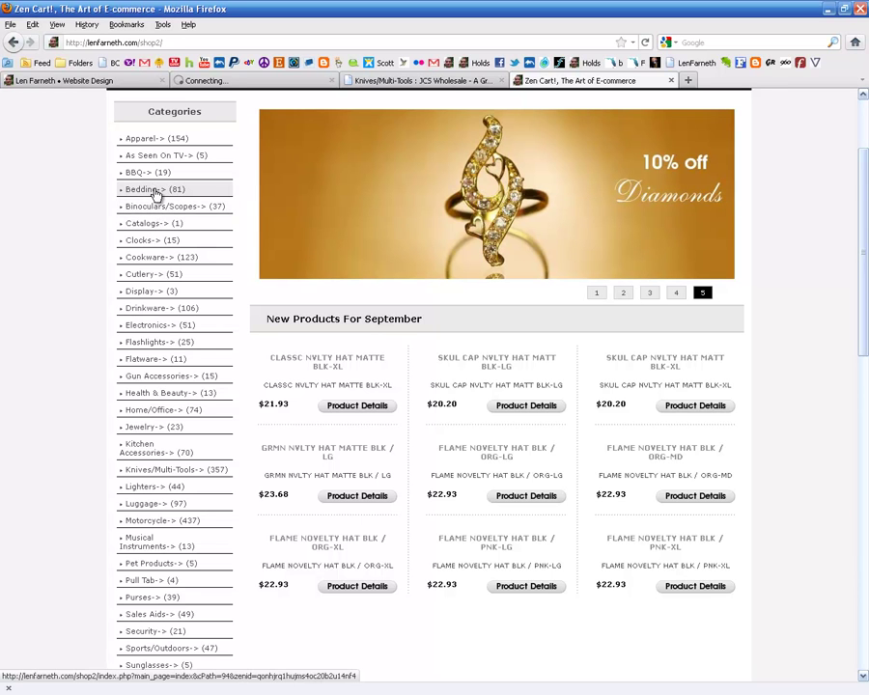
{"action": "left_click", "coordinate": [153, 190]}
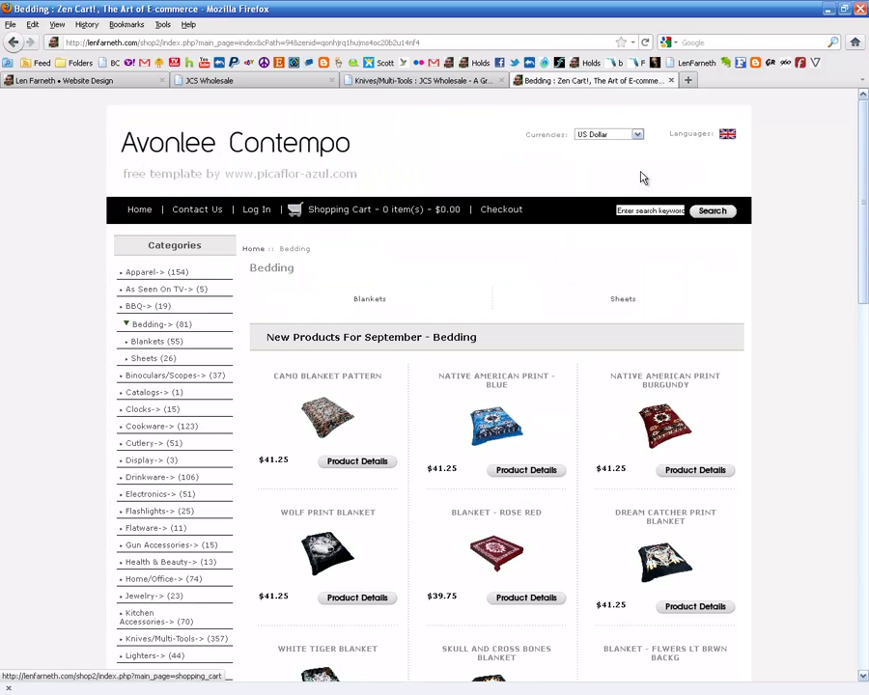
{"action": "left_click_drag", "start_coordinate": [866, 124], "coordinate": [851, 202]}
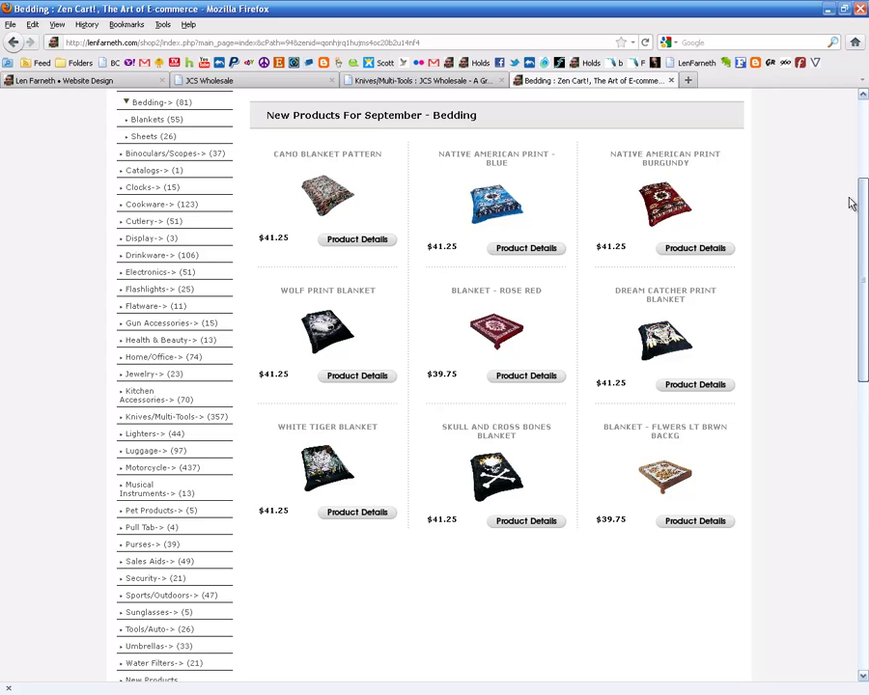
{"action": "left_click", "coordinate": [152, 309]}
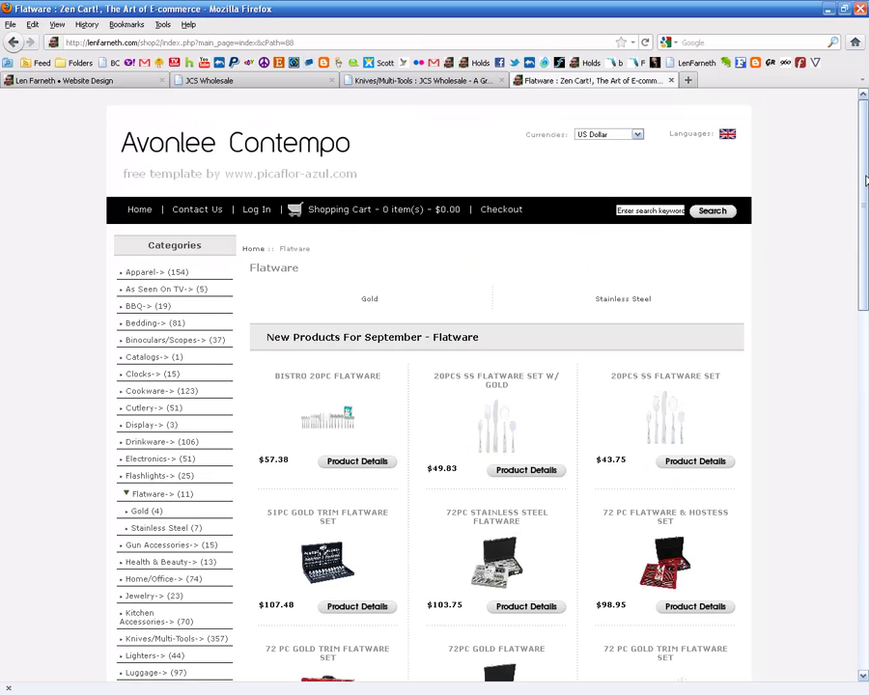
{"action": "mouse_move", "coordinate": [865, 135]}
{"action": "left_mouse_down"}
{"action": "mouse_move", "coordinate": [858, 206]}
{"action": "mouse_move", "coordinate": [861, 111]}
{"action": "left_mouse_up"}
Review the GeneratedList2.xls upload results in Easy Populate and look over the reloaded Knives/Multi-Tools category on the JCS Wholesale storefront.
{"action": "left_click", "coordinate": [258, 81]}
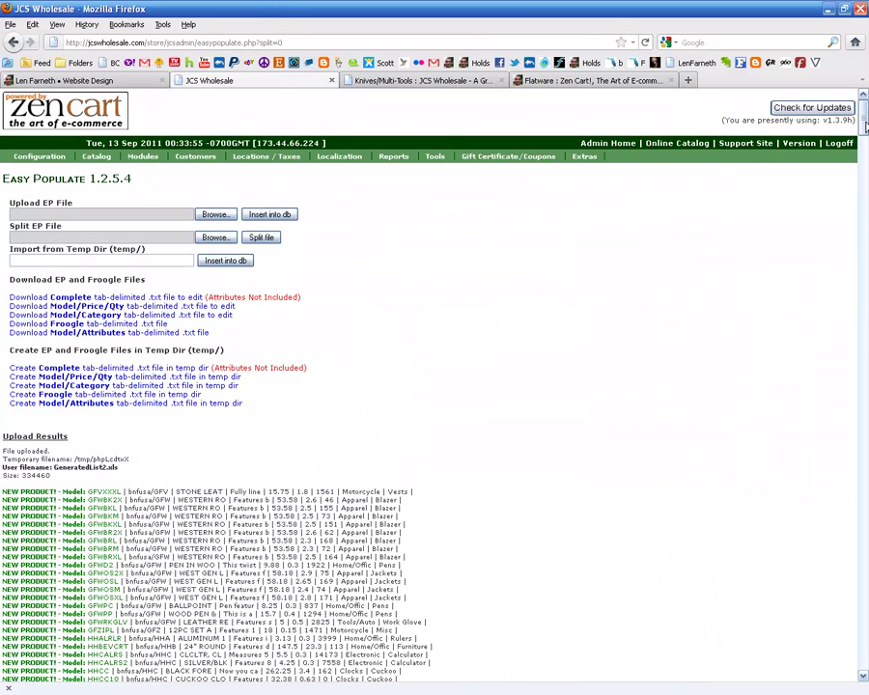
{"action": "left_click_drag", "start_coordinate": [865, 123], "coordinate": [840, 110]}
{"action": "left_click", "coordinate": [381, 81]}
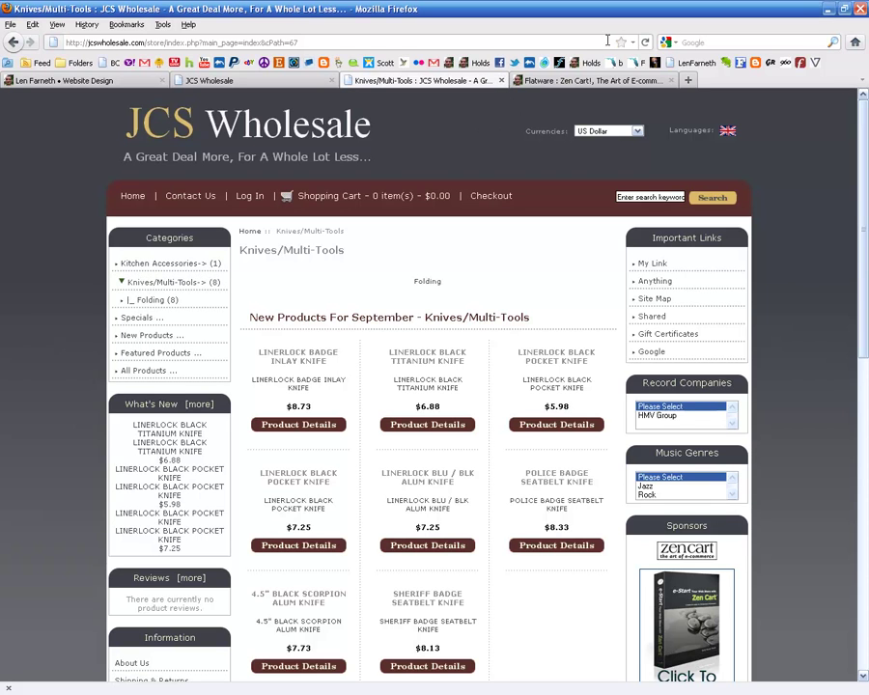
{"action": "left_click", "coordinate": [646, 44]}
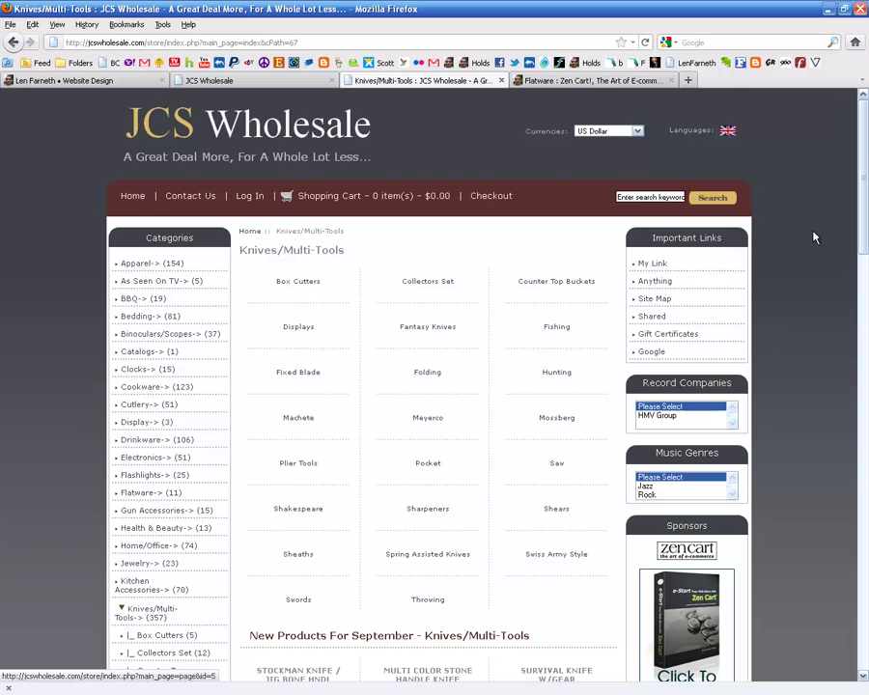
{"action": "left_click_drag", "start_coordinate": [862, 140], "coordinate": [862, 250]}
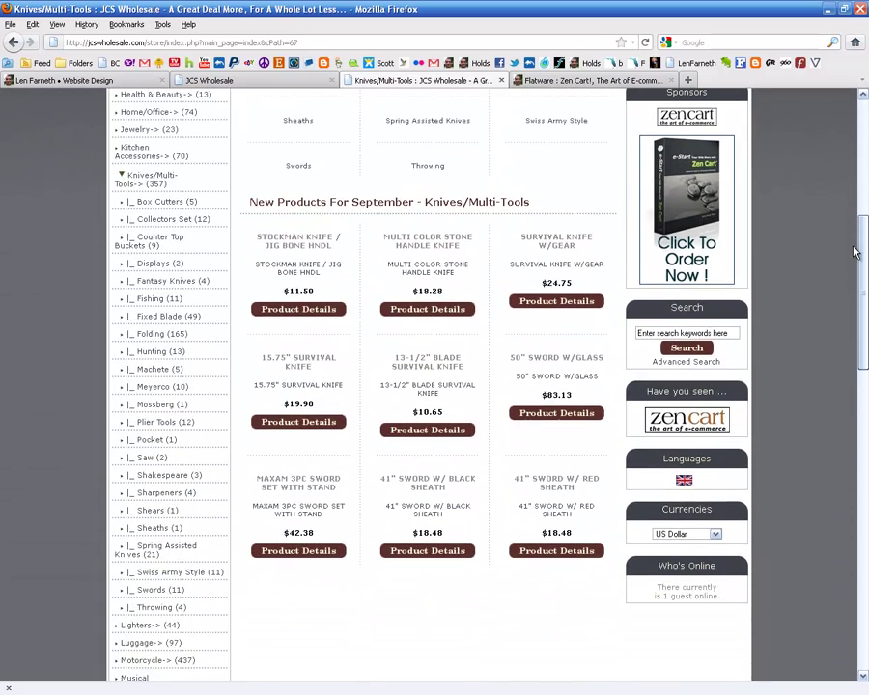
Open the product details of the MULTI COLOR STONE HANDLE KNIFE and try to tweet the product.
{"action": "left_click", "coordinate": [433, 310]}
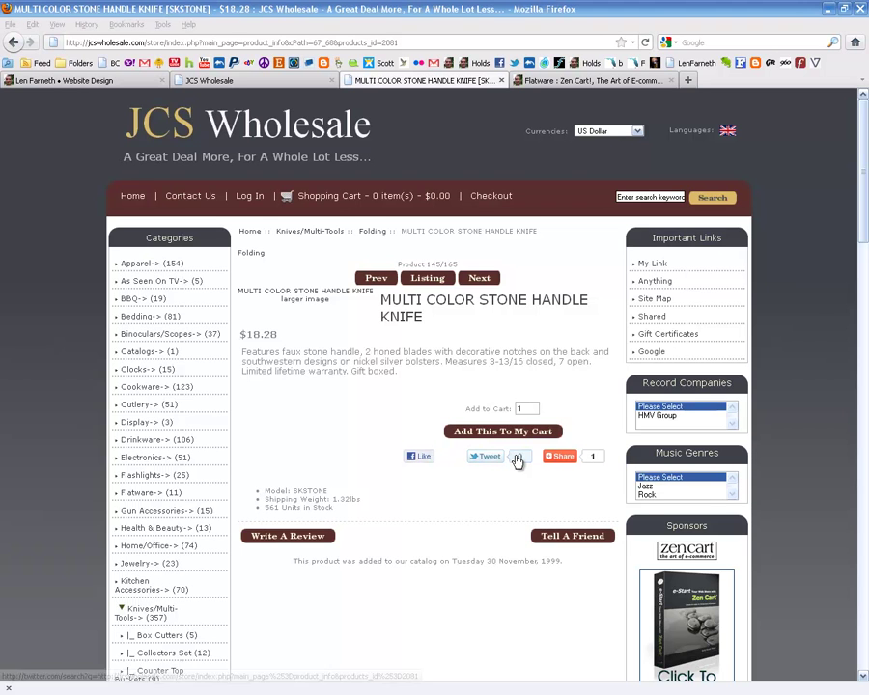
{"action": "left_click", "coordinate": [475, 454]}
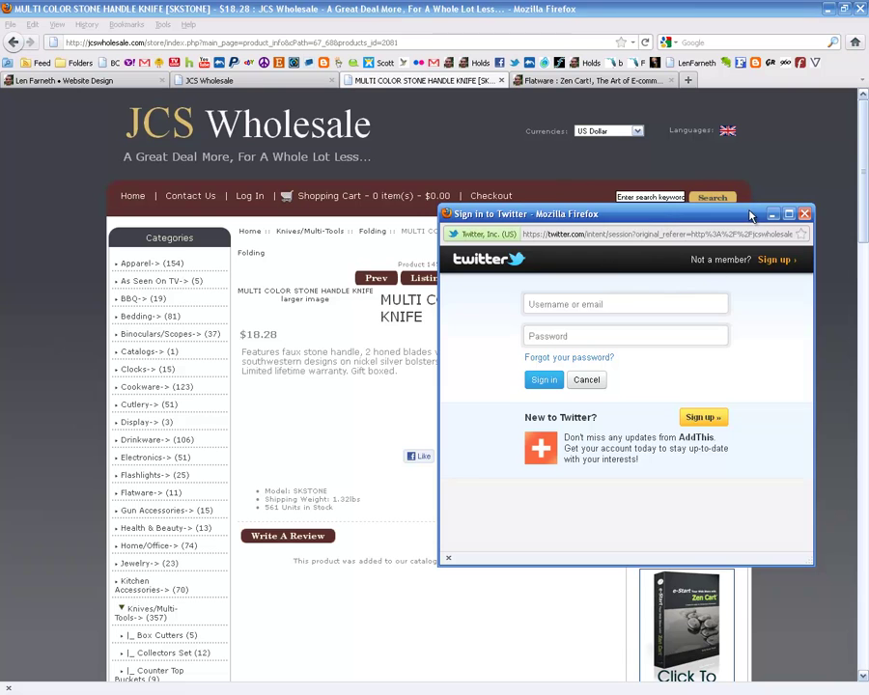
{"action": "left_click", "coordinate": [805, 214]}
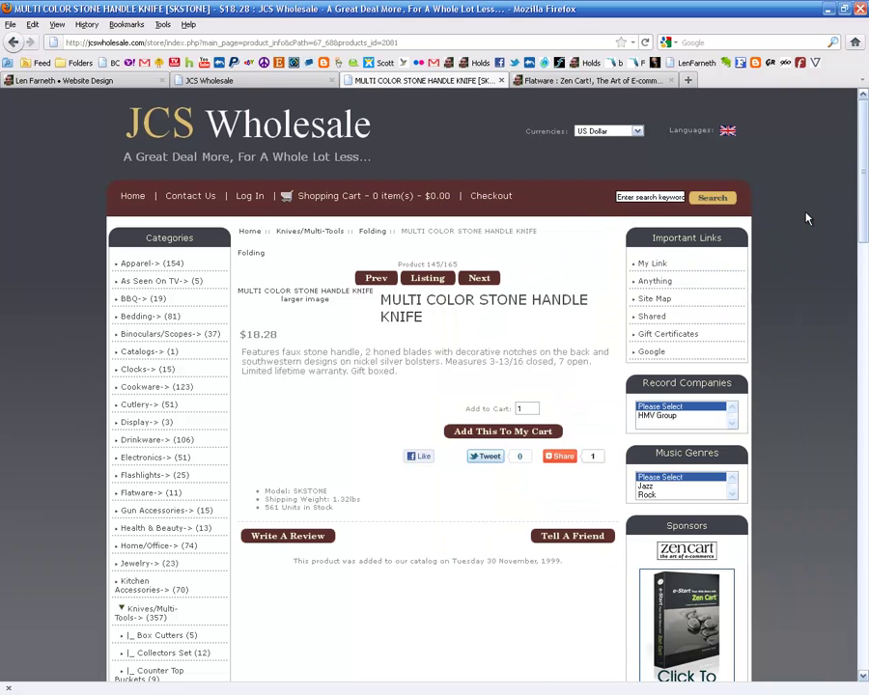
Sign in to Twitter in a new browser tab with the saved account username and password.
{"action": "left_click", "coordinate": [691, 84]}
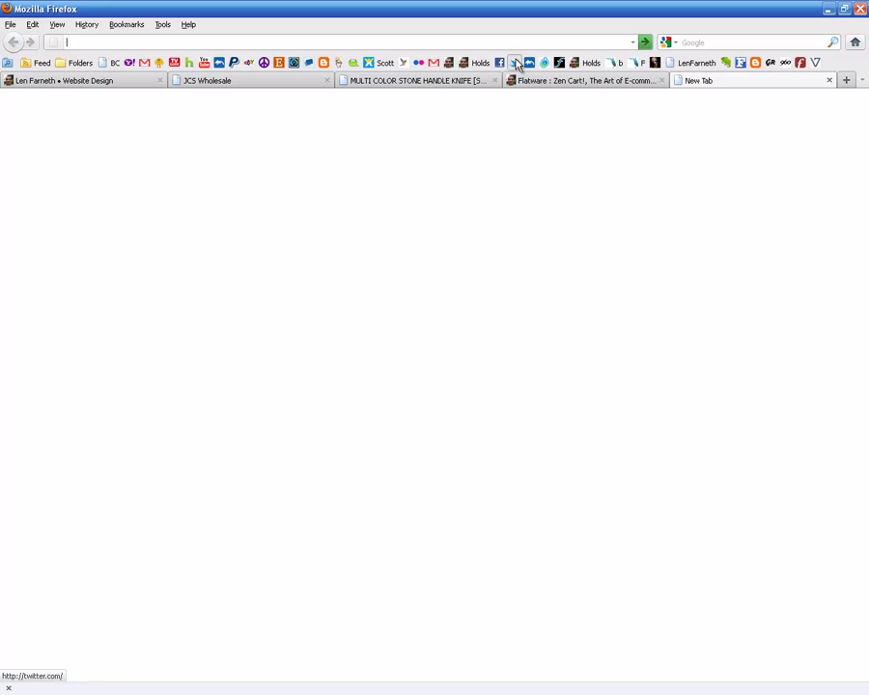
{"action": "left_click", "coordinate": [514, 63]}
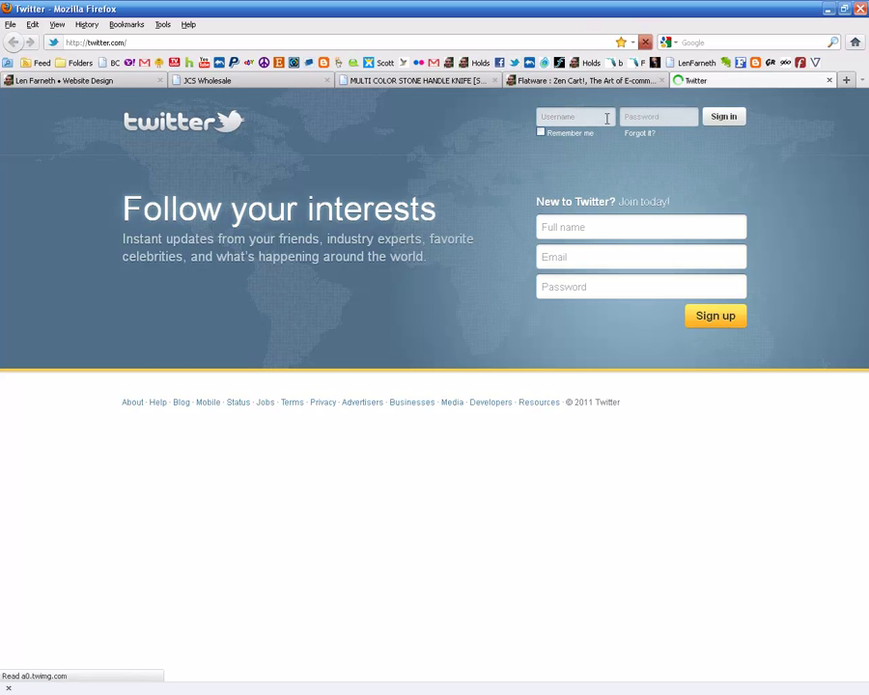
{"action": "left_click", "coordinate": [596, 115]}
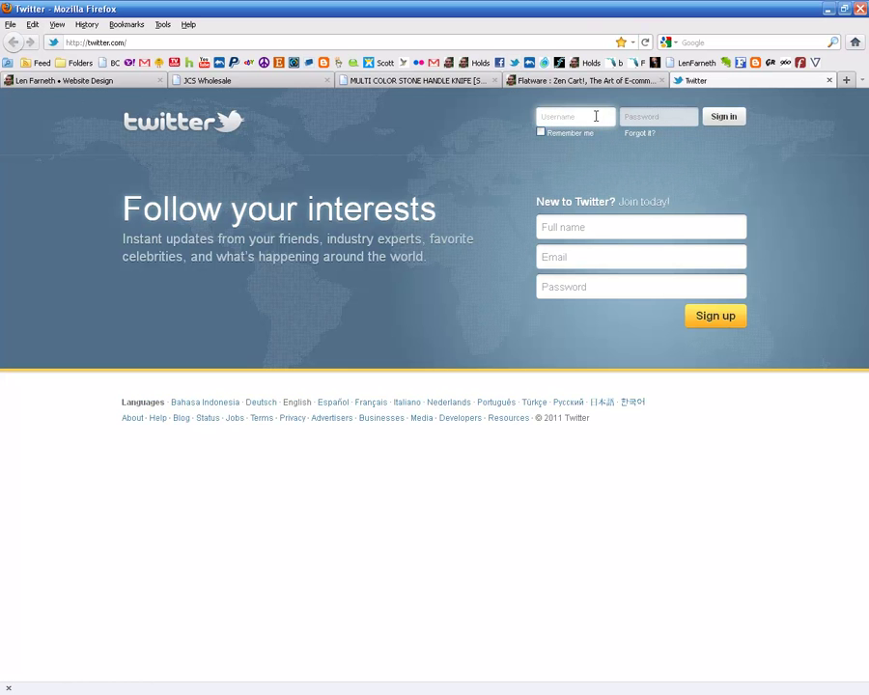
{"action": "left_click", "coordinate": [596, 116]}
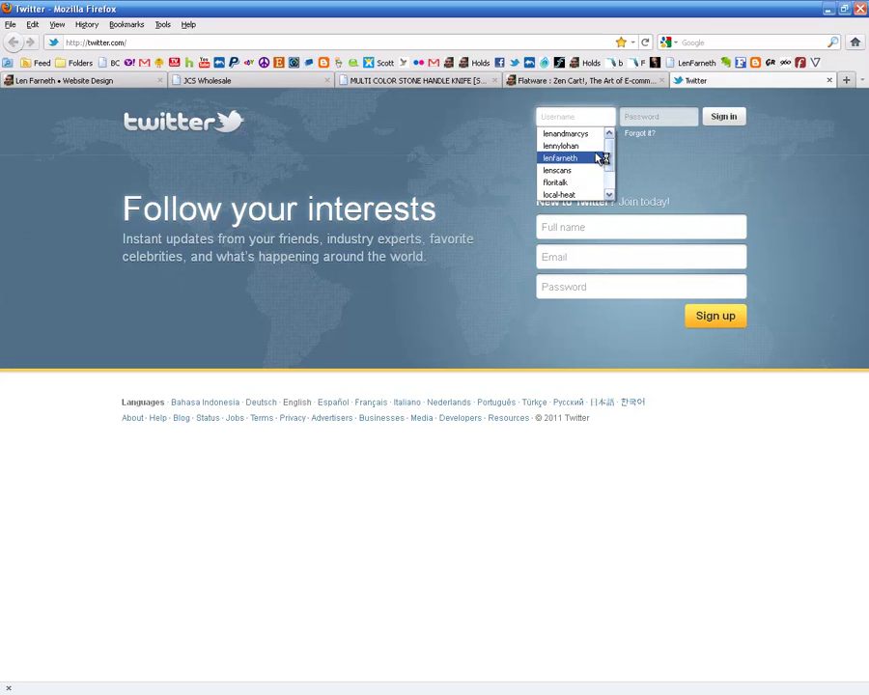
{"action": "left_click", "coordinate": [593, 158]}
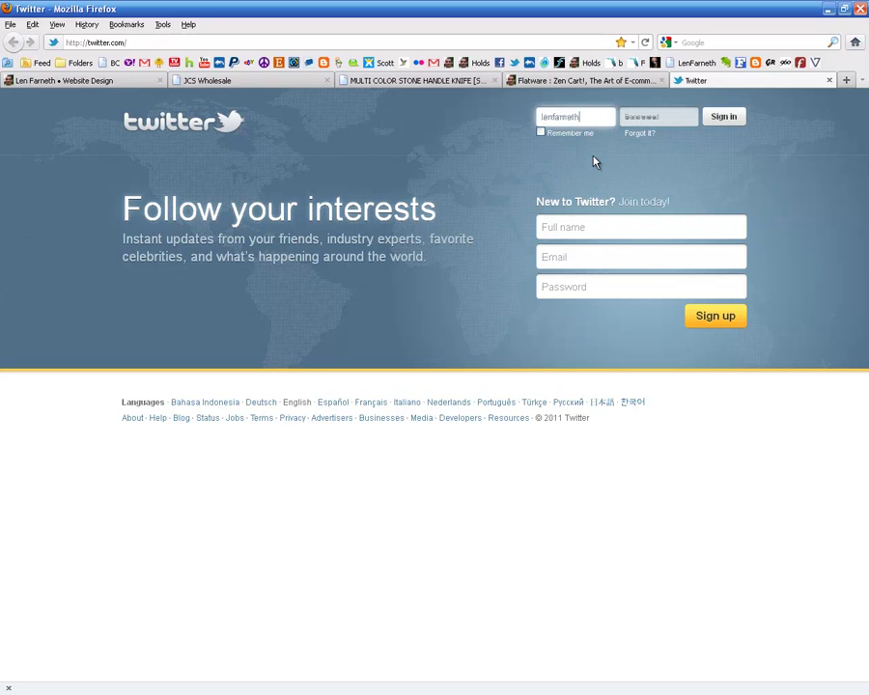
{"action": "left_click", "coordinate": [726, 117]}
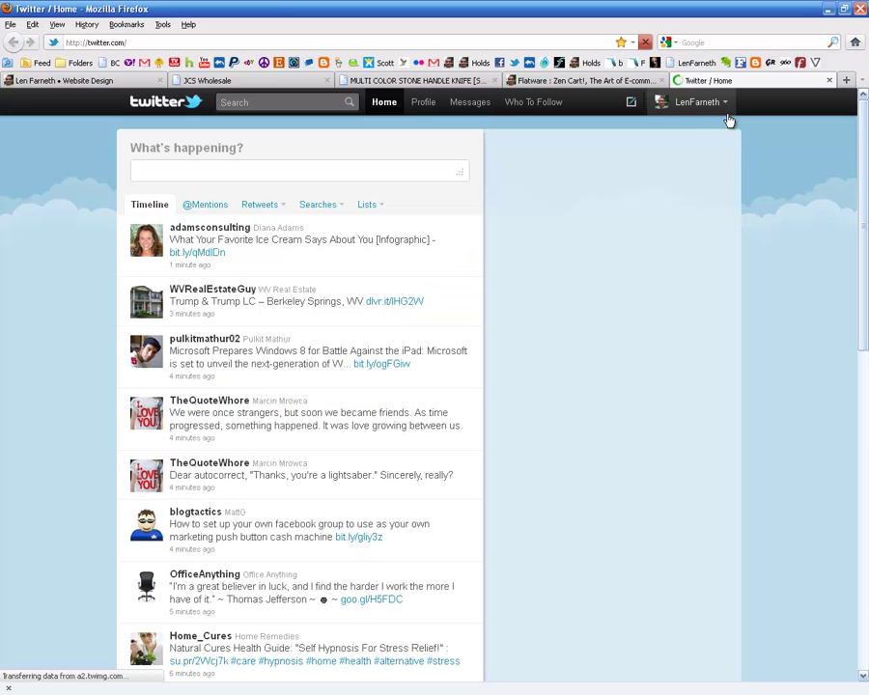
Open the Who's Online page in the Zen Cart admin to check the current store visitors.
{"action": "left_click", "coordinate": [257, 83]}
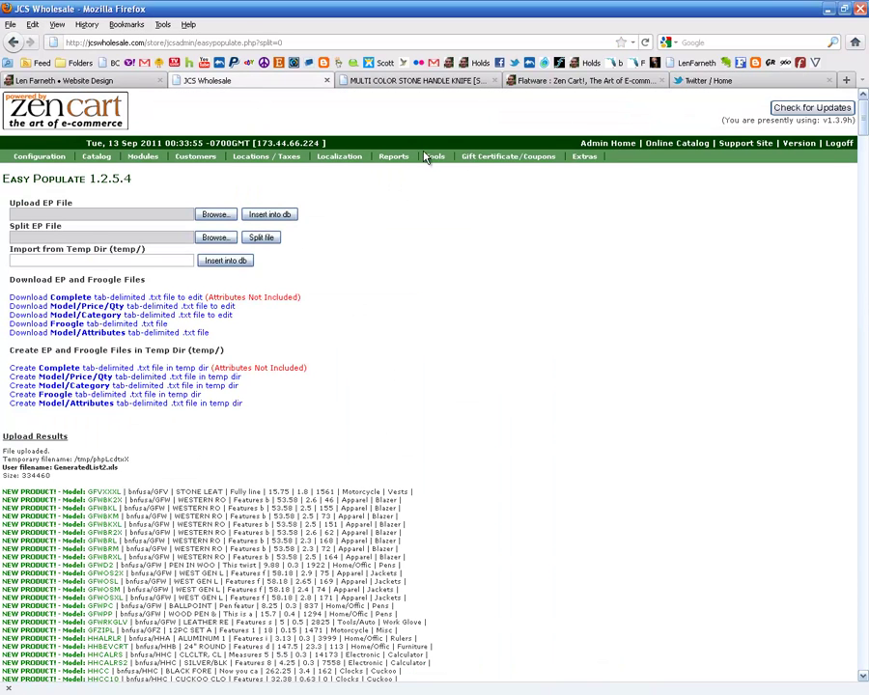
{"action": "mouse_move", "coordinate": [437, 159]}
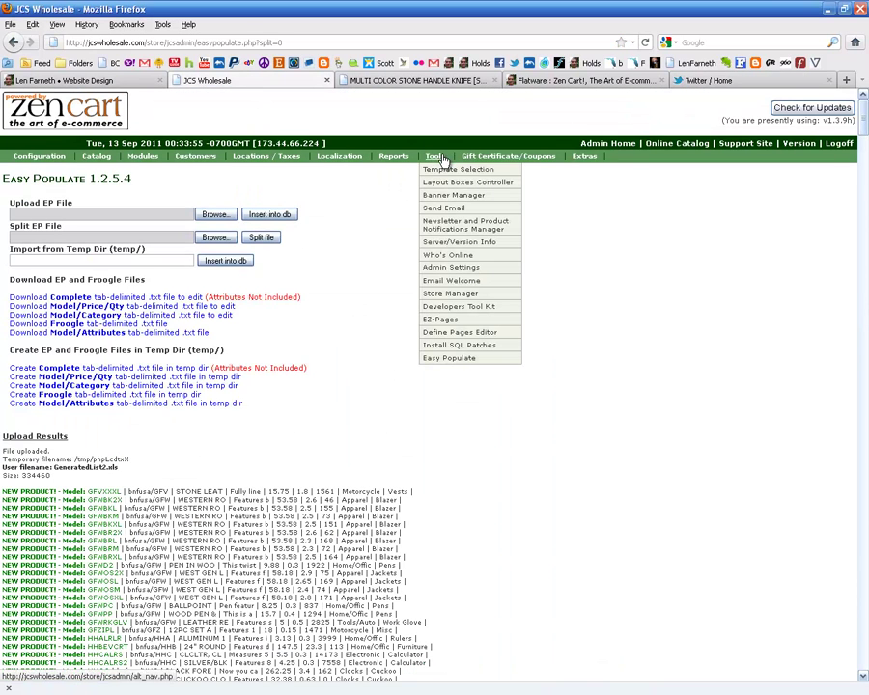
{"action": "left_click", "coordinate": [442, 255]}
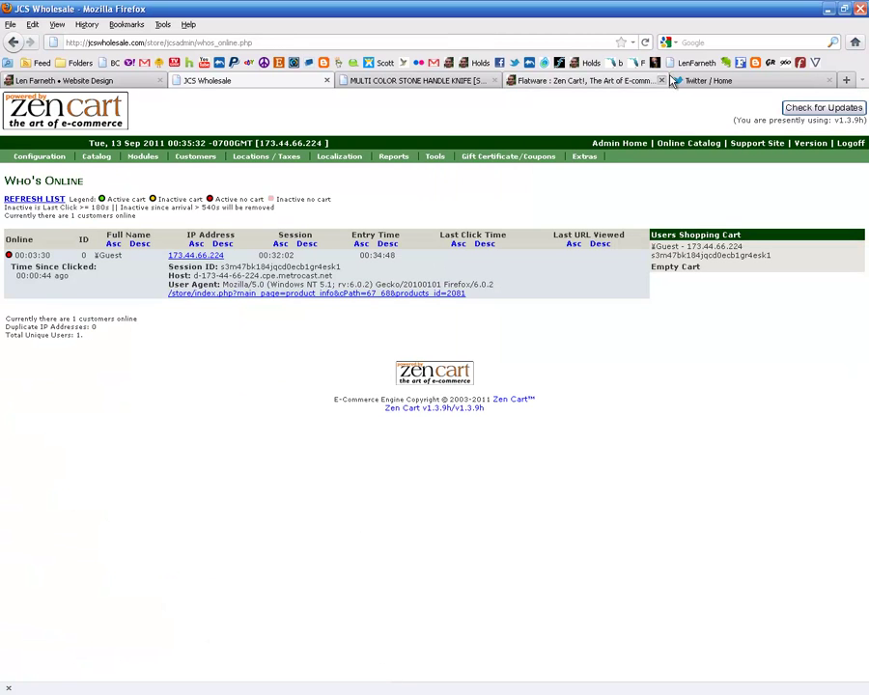
Tweet the MULTI COLOR STONE HANDLE KNIFE product link, shortening the text by removing "A Great Deal More, For A Whole Lot Less...".
{"action": "left_click", "coordinate": [441, 81]}
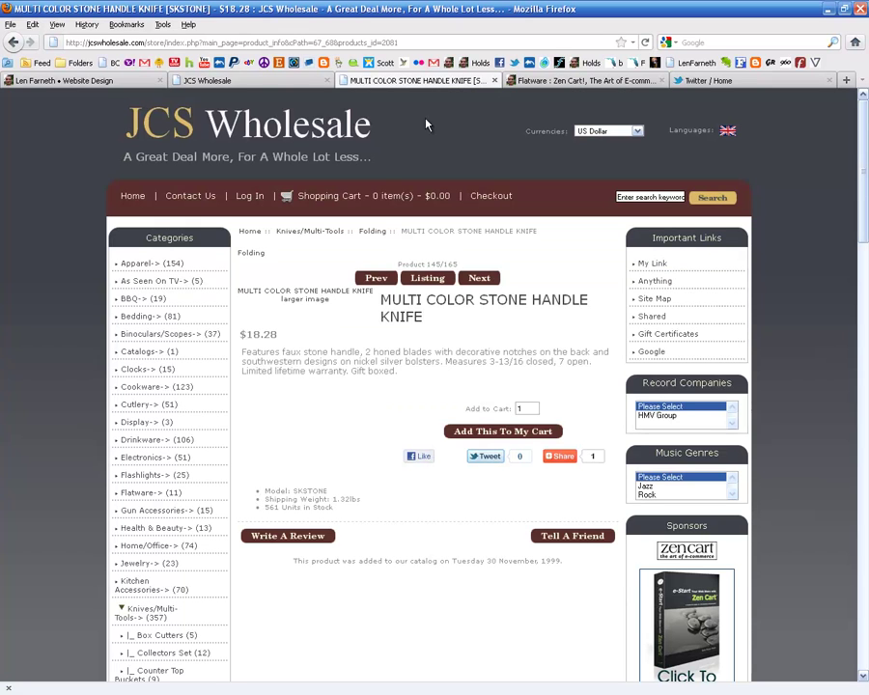
{"action": "left_click", "coordinate": [491, 457]}
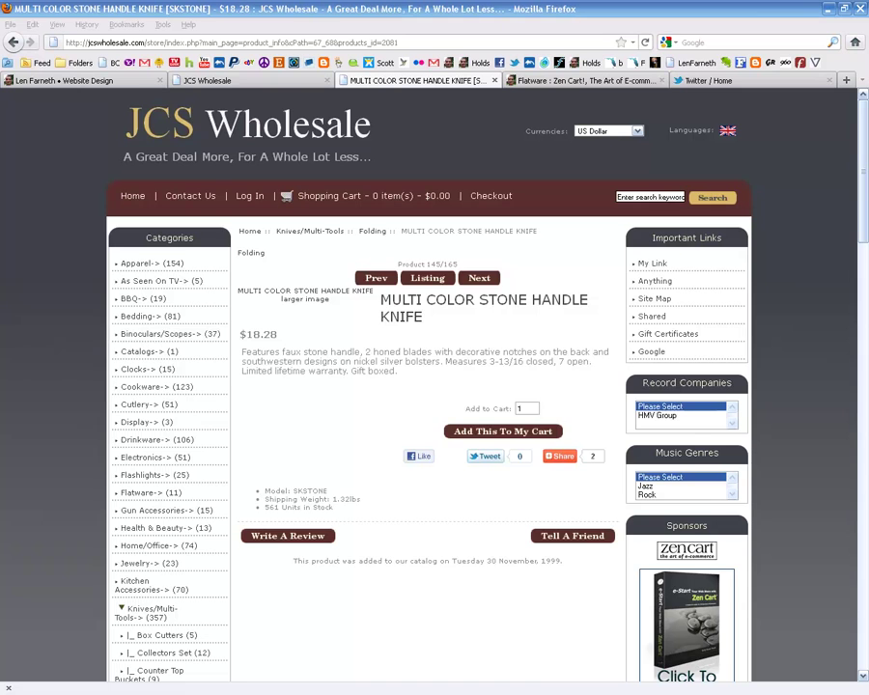
{"action": "left_click", "coordinate": [649, 396]}
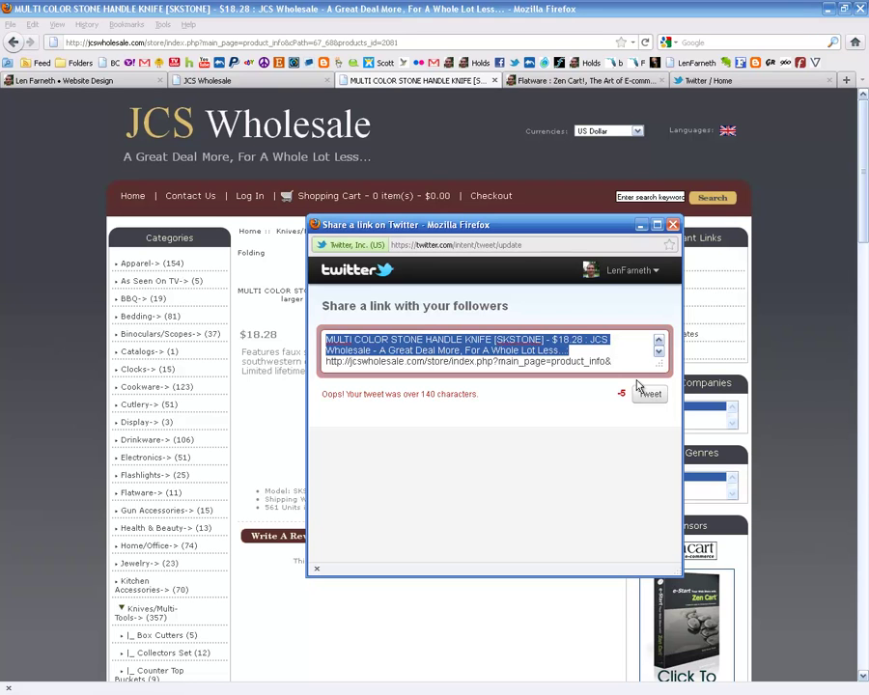
{"action": "left_click", "coordinate": [571, 351]}
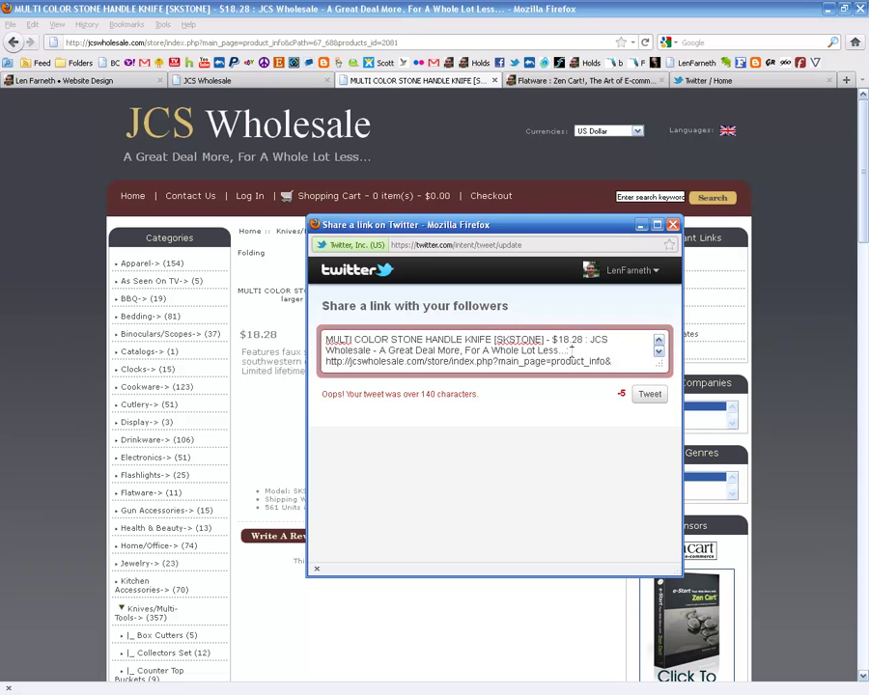
{"action": "double_click", "coordinate": [572, 351]}
{"action": "left_click_drag", "start_coordinate": [571, 351], "coordinate": [389, 351]}
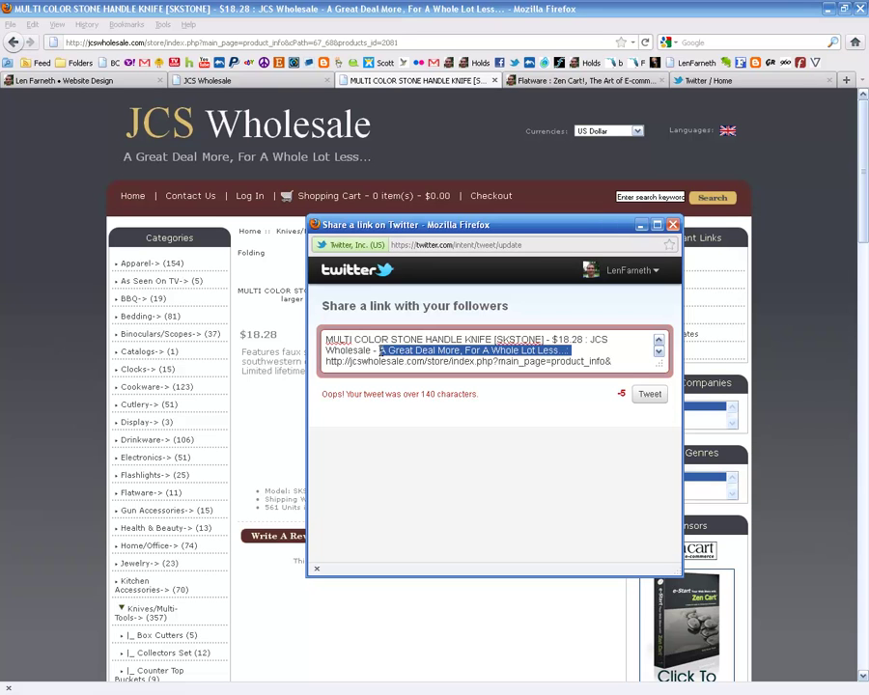
{"action": "key", "text": "Delete"}
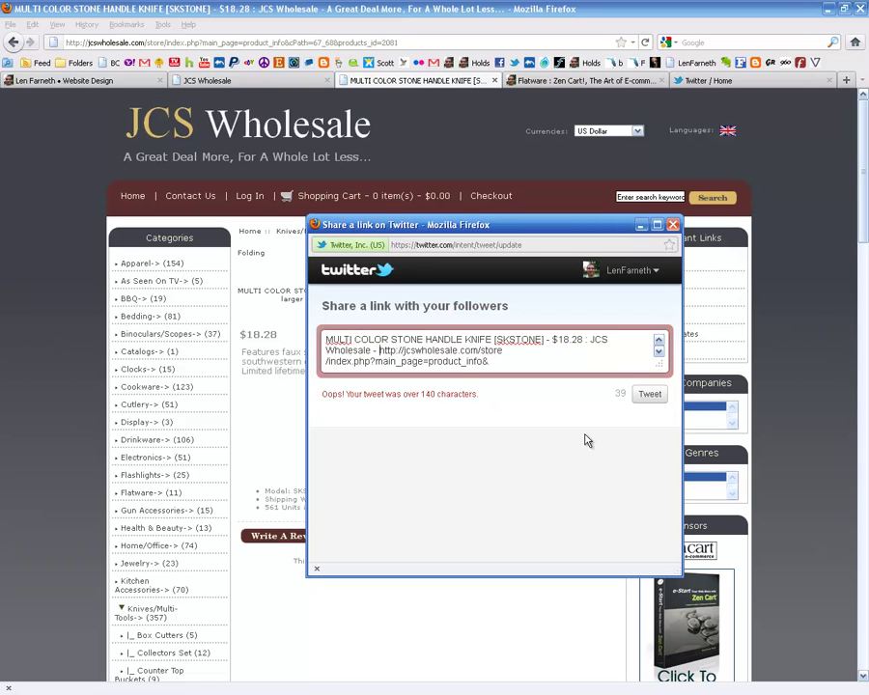
{"action": "left_click", "coordinate": [650, 395]}
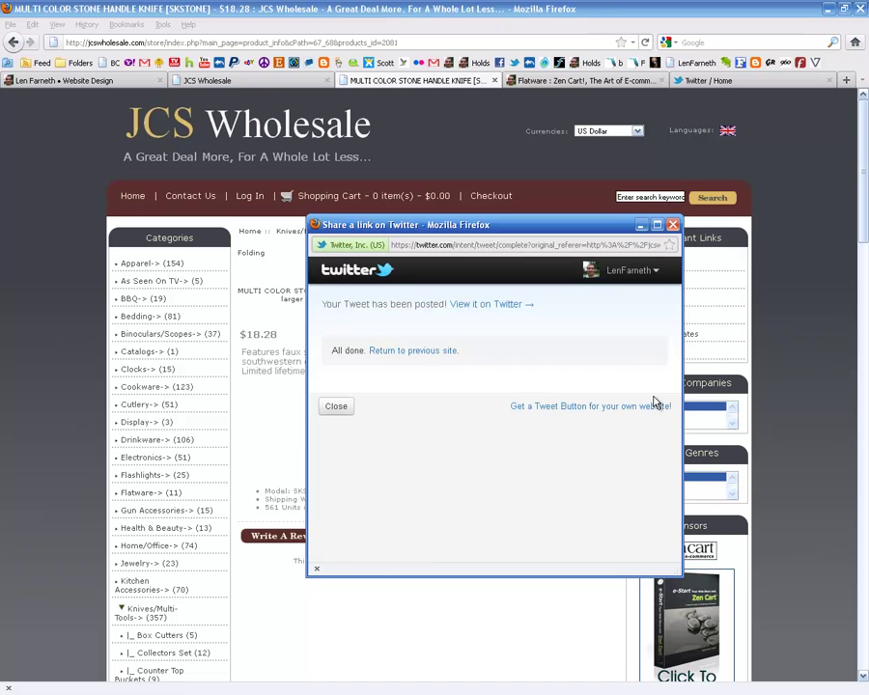
Open the PED EGG PLATINUM 2-PACK product from the As Seen On TV category and tweet its link with the suggested text.
{"action": "left_click", "coordinate": [336, 405]}
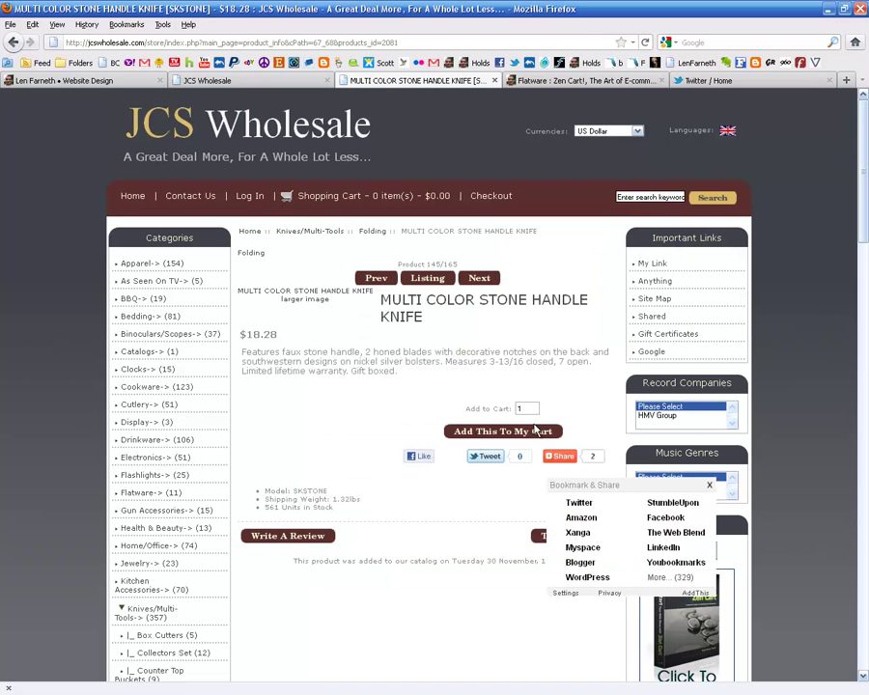
{"action": "left_click", "coordinate": [170, 286]}
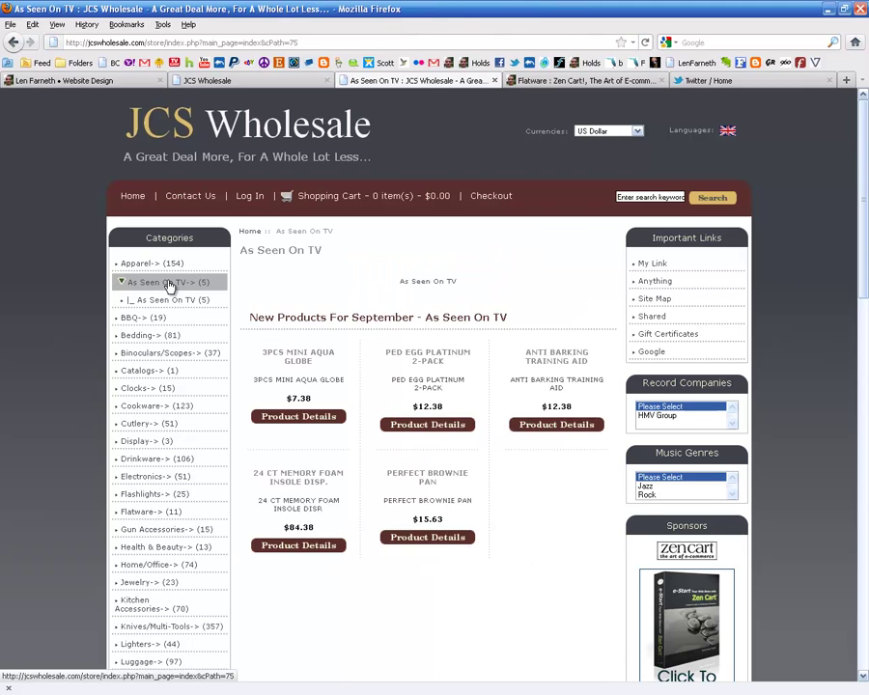
{"action": "left_click", "coordinate": [431, 431]}
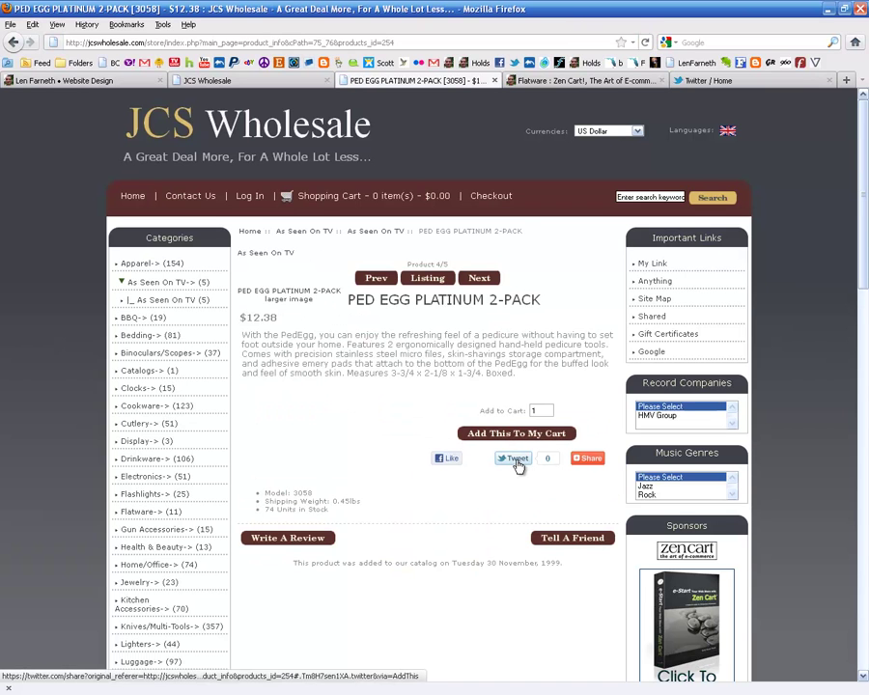
{"action": "left_click", "coordinate": [515, 460]}
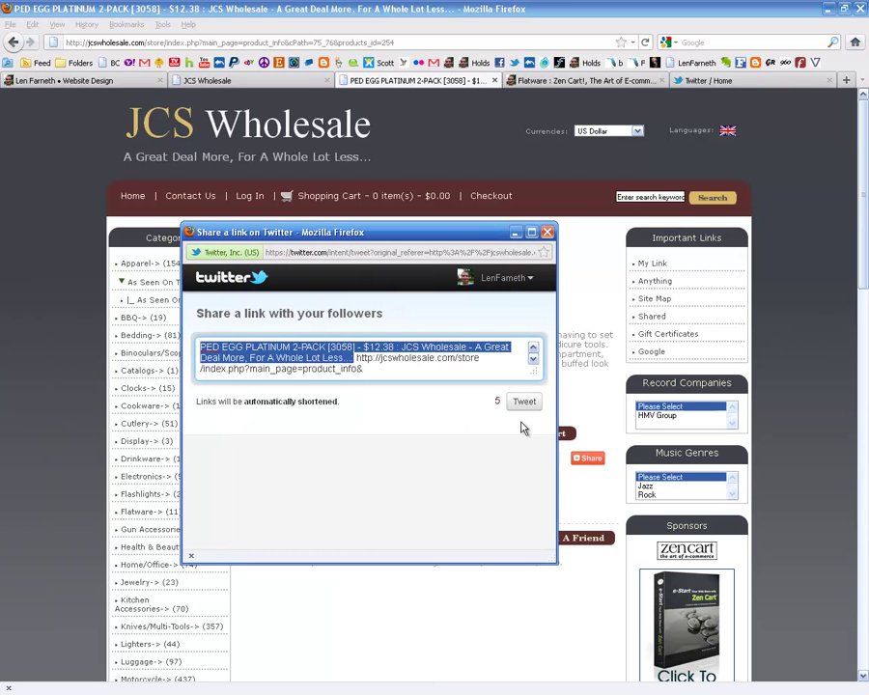
{"action": "left_click", "coordinate": [524, 402]}
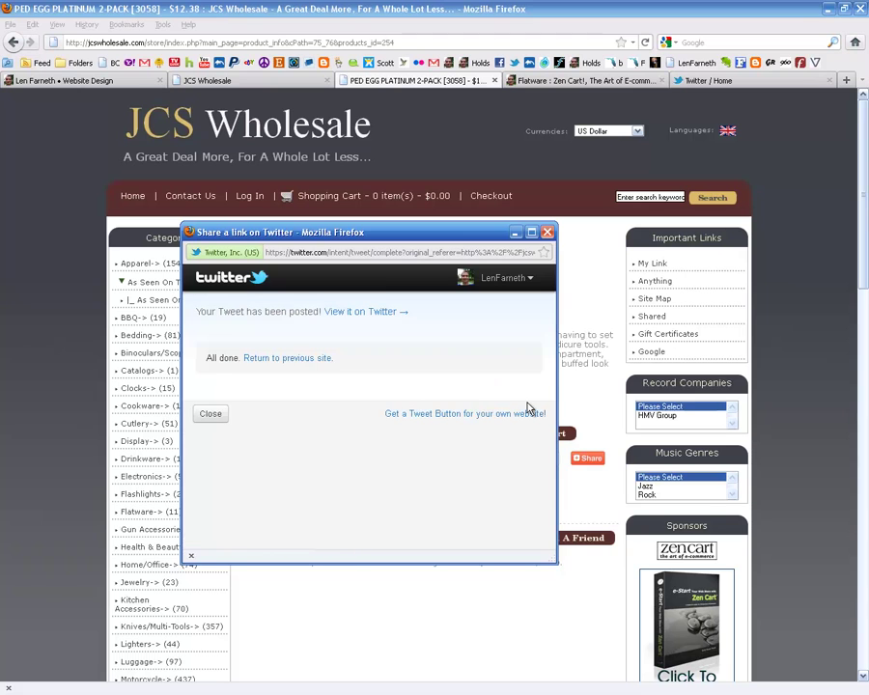
{"action": "left_click", "coordinate": [546, 232]}
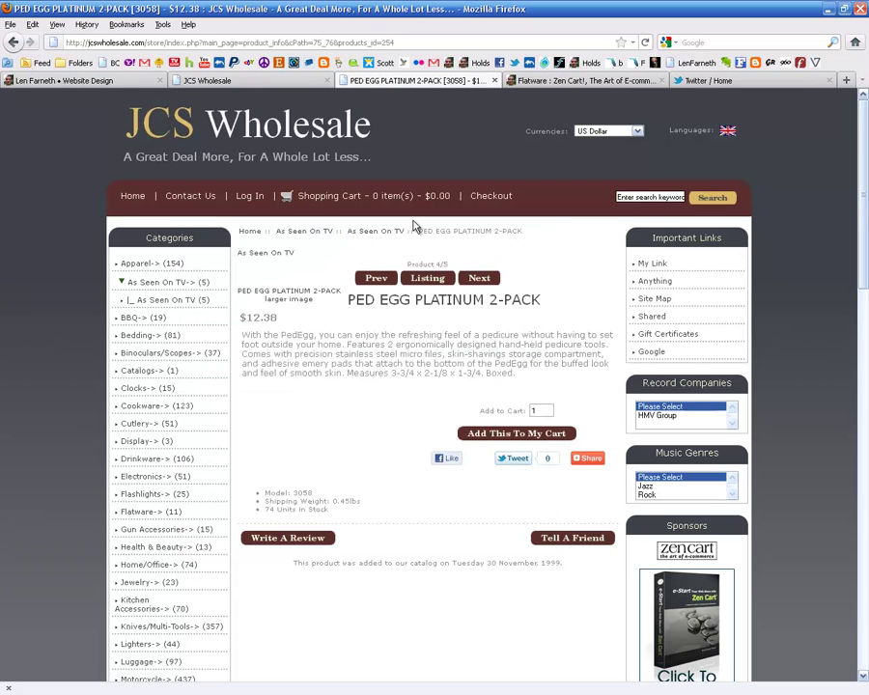
Refresh the Who's Online list in the Zen Cart admin to check the store visitors, and return to the web design site's home page.
{"action": "left_click", "coordinate": [208, 80]}
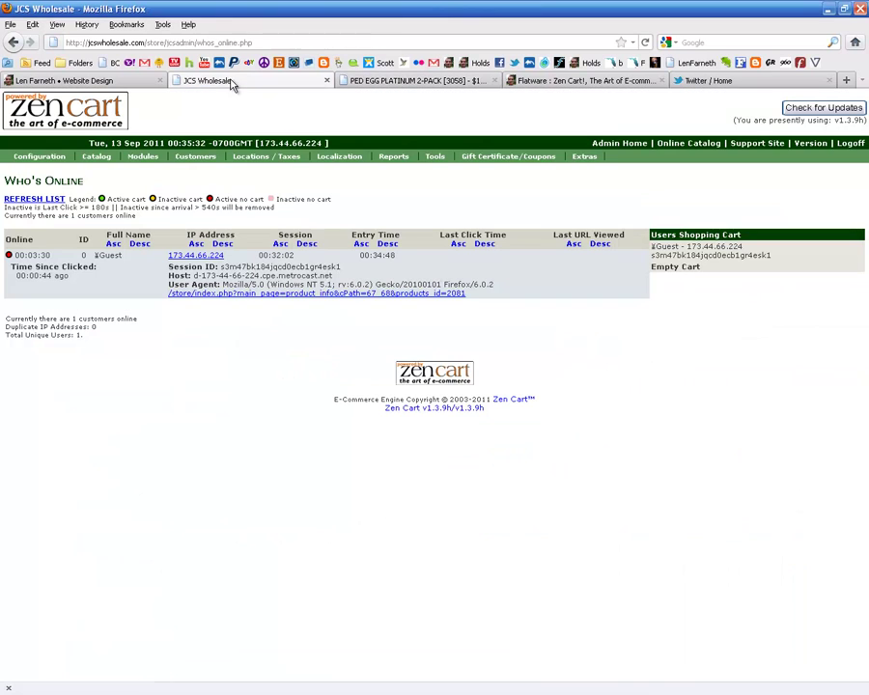
{"action": "left_click", "coordinate": [43, 201]}
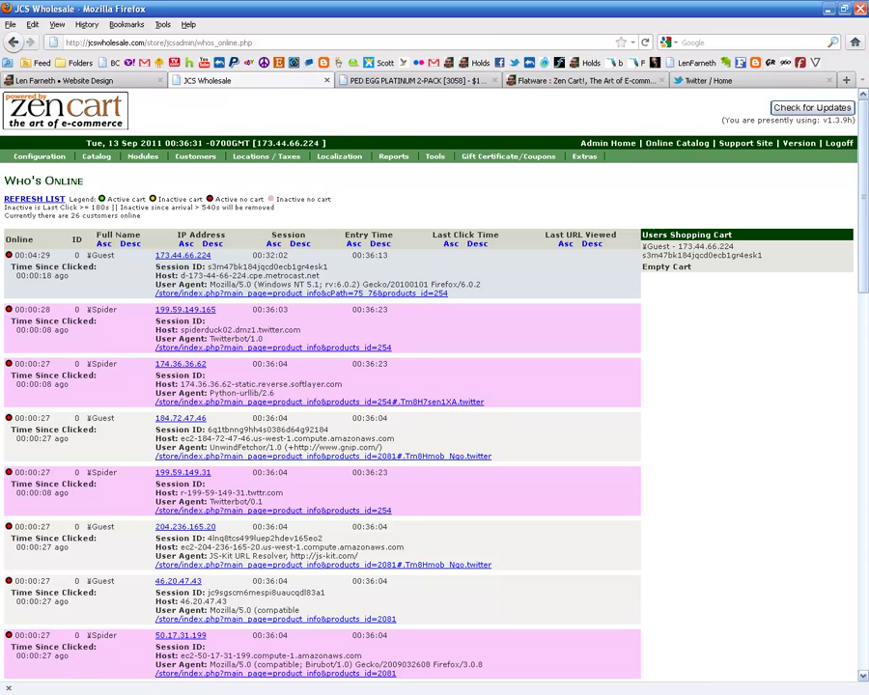
{"action": "left_click", "coordinate": [132, 82]}
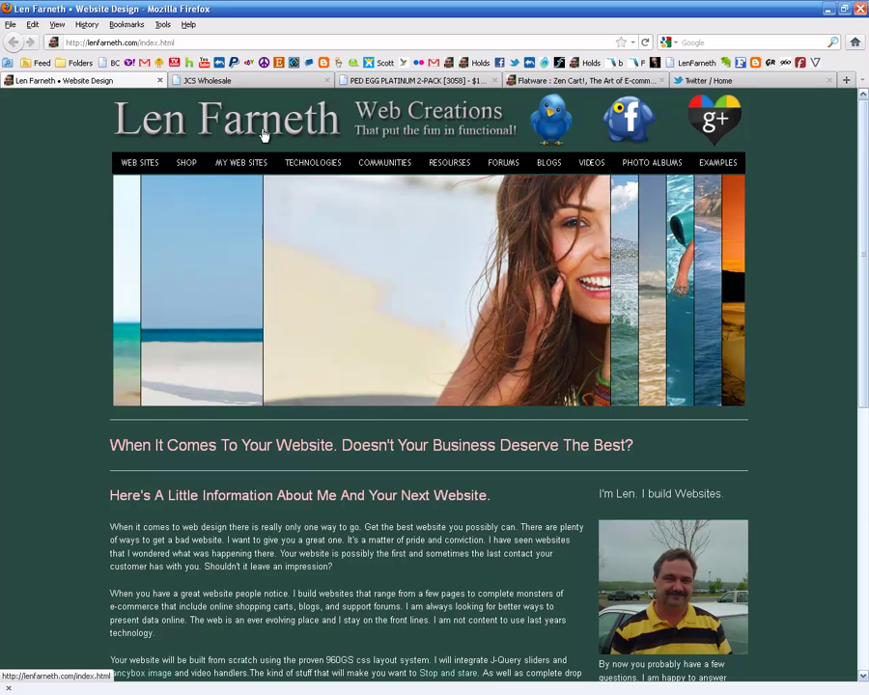
{"action": "mouse_move", "coordinate": [143, 164]}
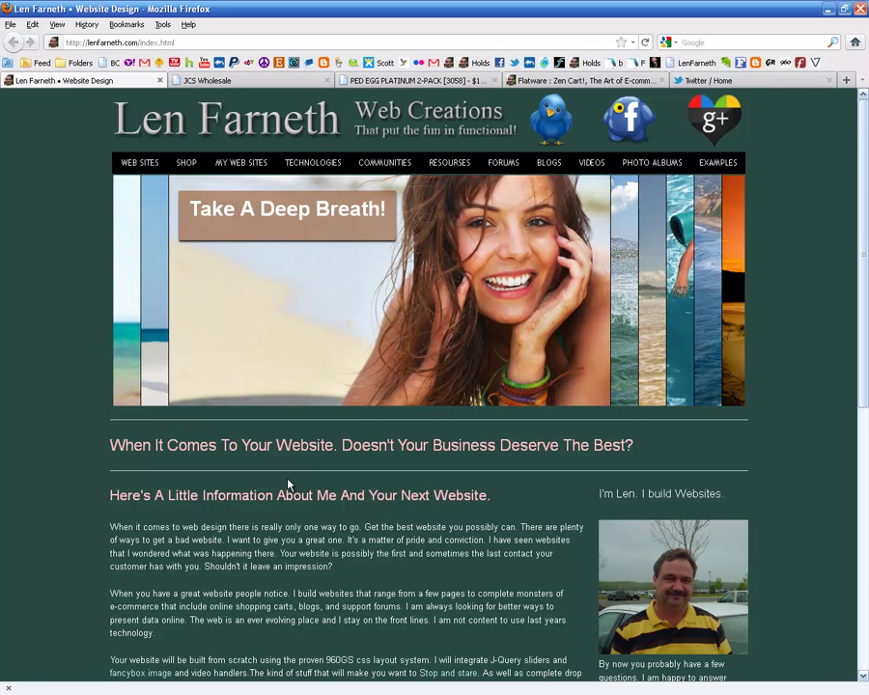